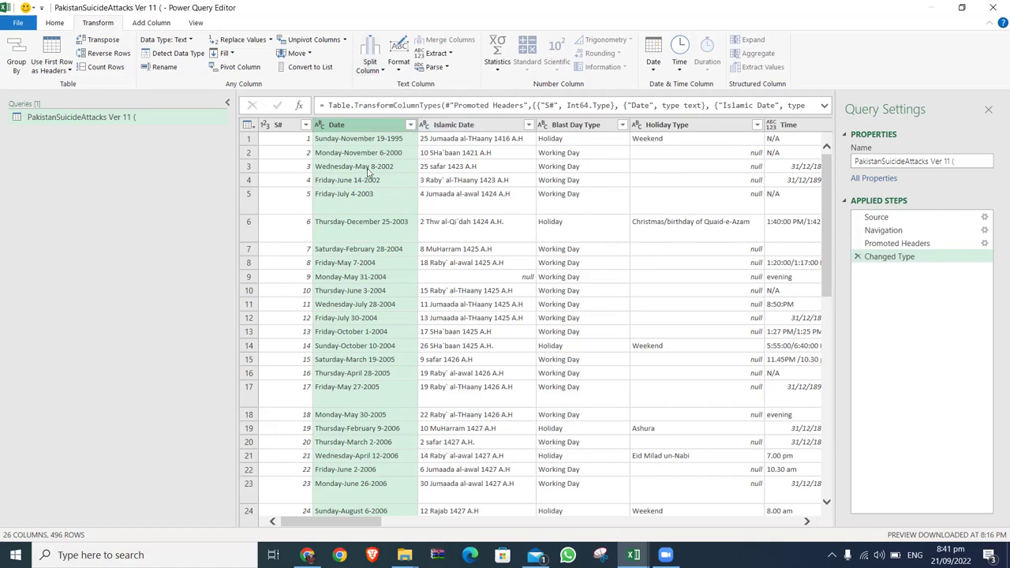
Split the Date column by a custom hyphen delimiter at each occurrence of the delimiter
{"action": "left_click", "coordinate": [329, 142]}
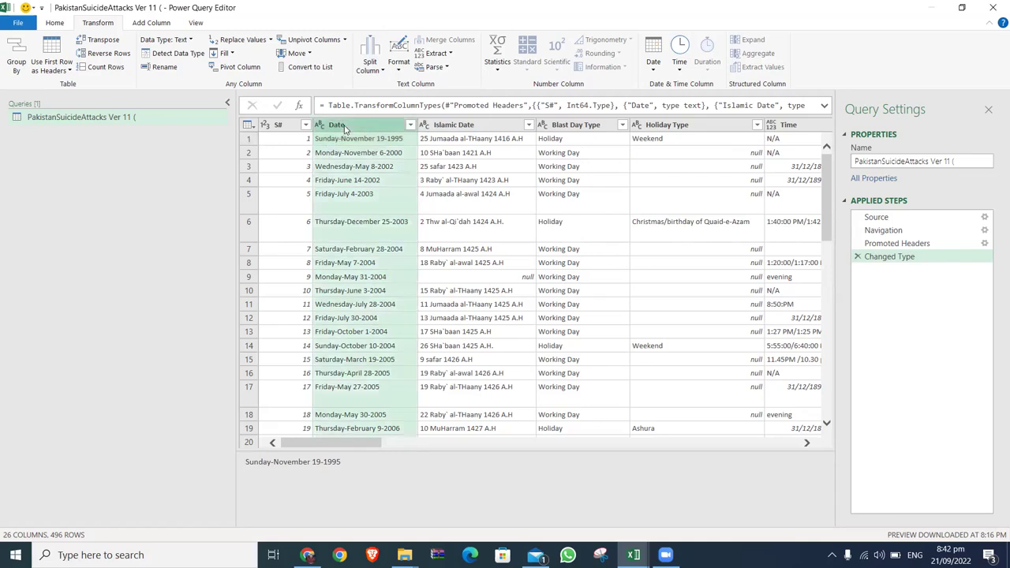
{"action": "left_click", "coordinate": [345, 126]}
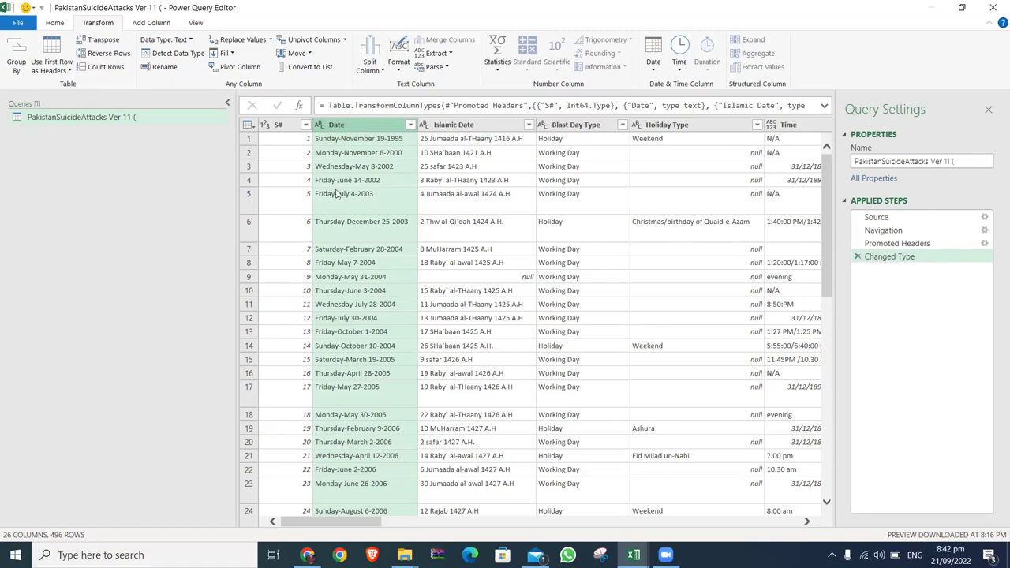
{"action": "left_click", "coordinate": [380, 73]}
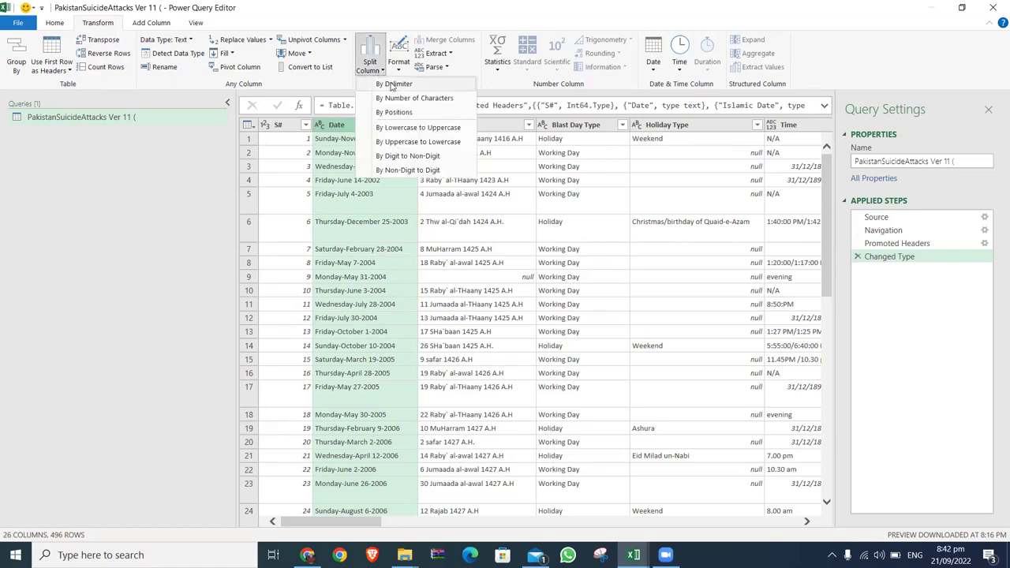
{"action": "left_click", "coordinate": [401, 85]}
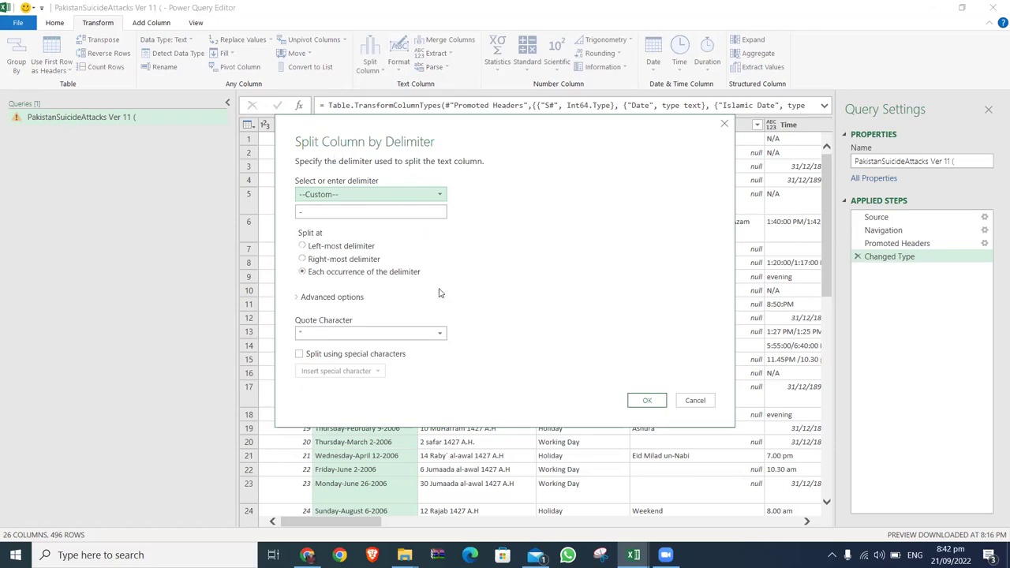
{"action": "left_click", "coordinate": [439, 198]}
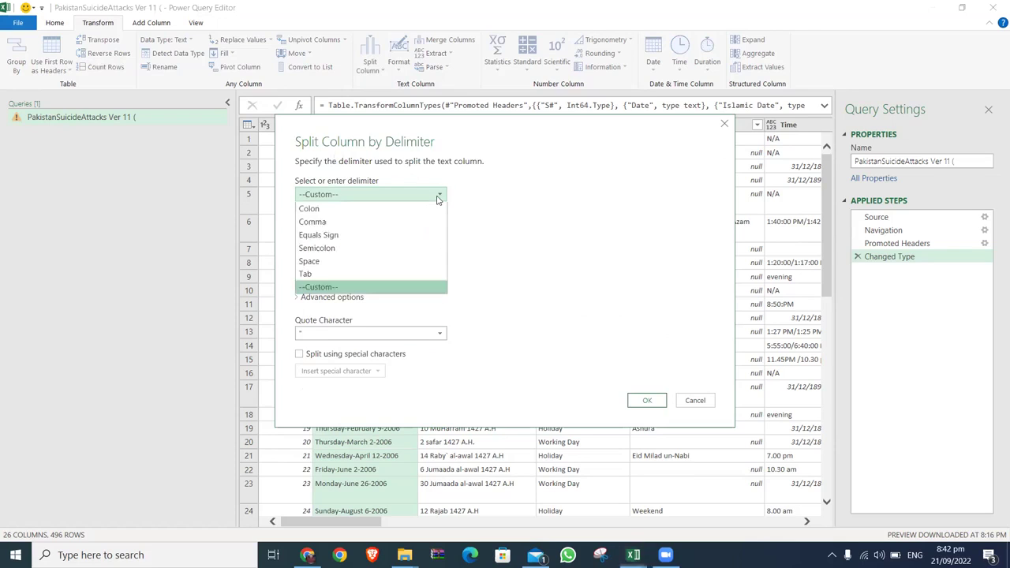
{"action": "left_click", "coordinate": [531, 223]}
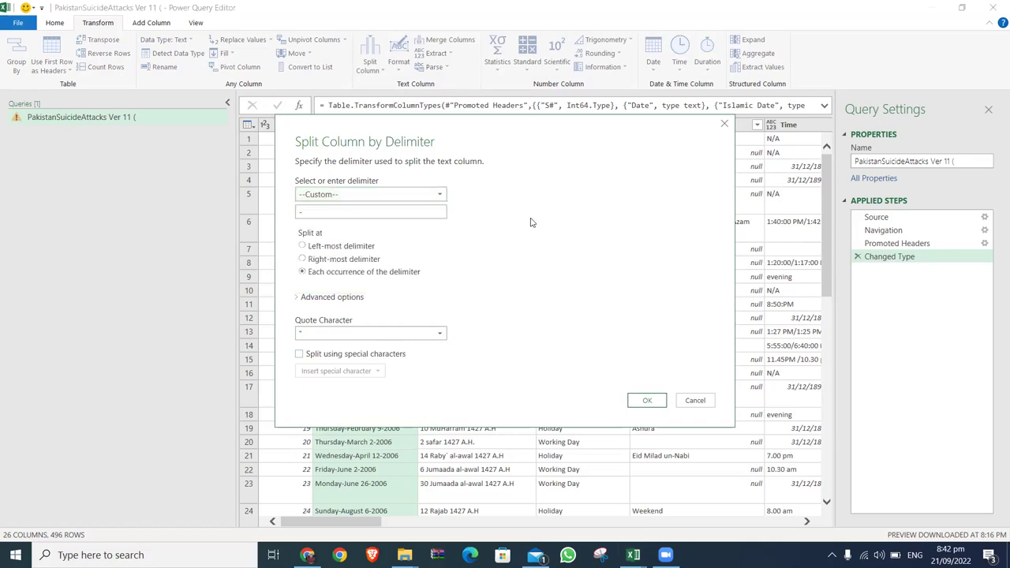
{"action": "double_click", "coordinate": [317, 212]}
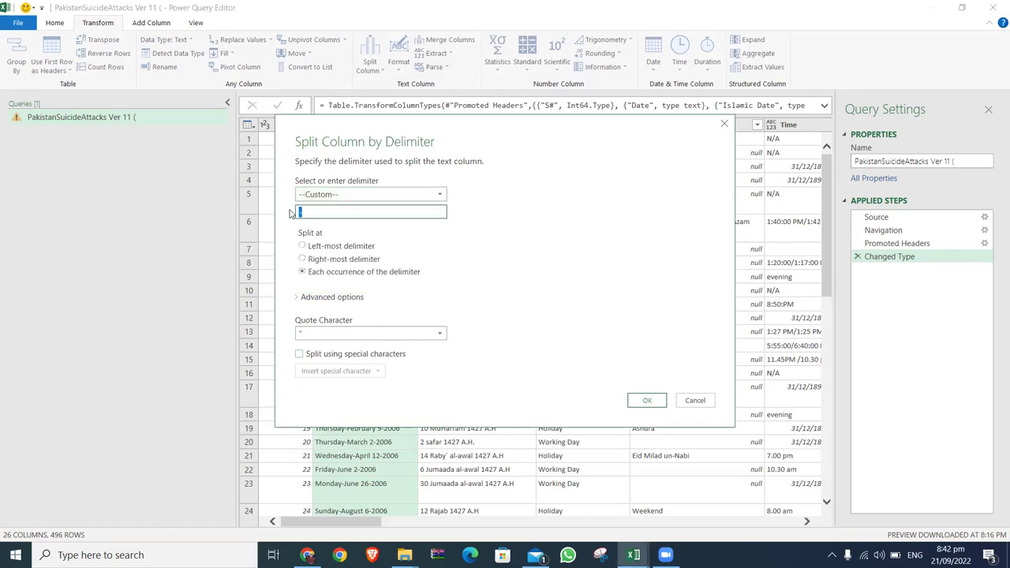
{"action": "key", "text": "Tab"}
{"action": "key", "text": "Up"}
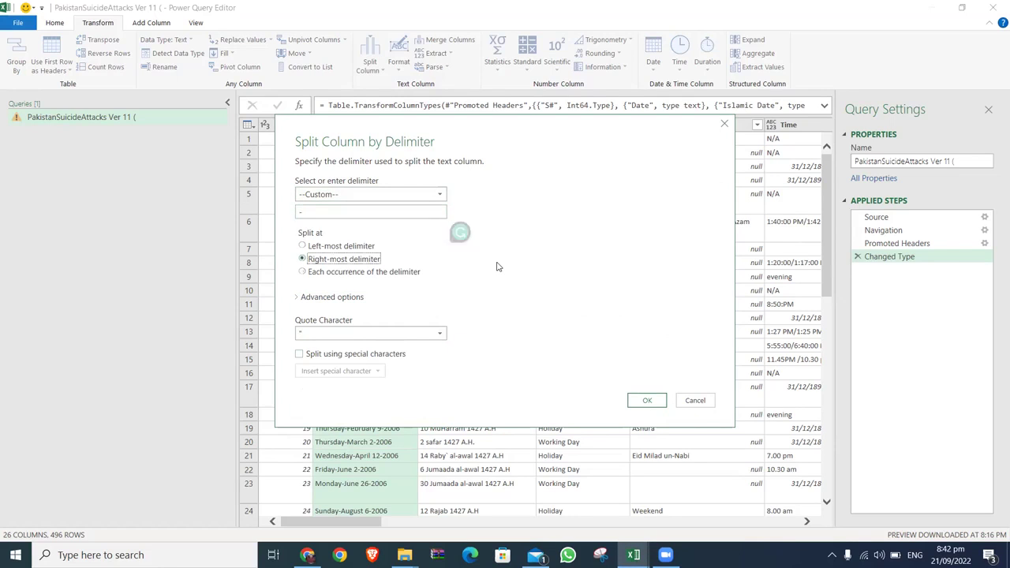
{"action": "left_click", "coordinate": [312, 278]}
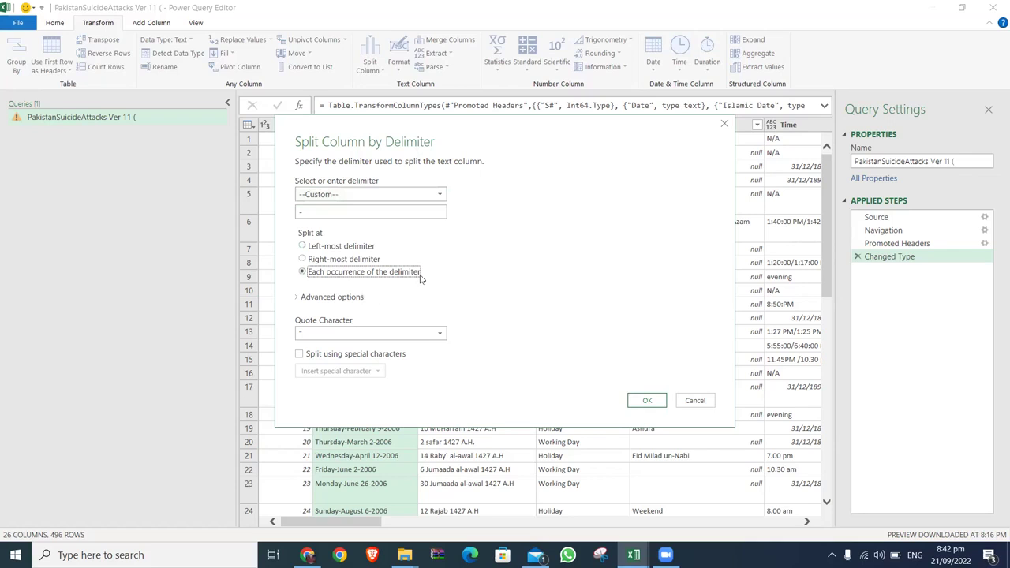
{"action": "left_click_drag", "start_coordinate": [383, 130], "coordinate": [419, 172]}
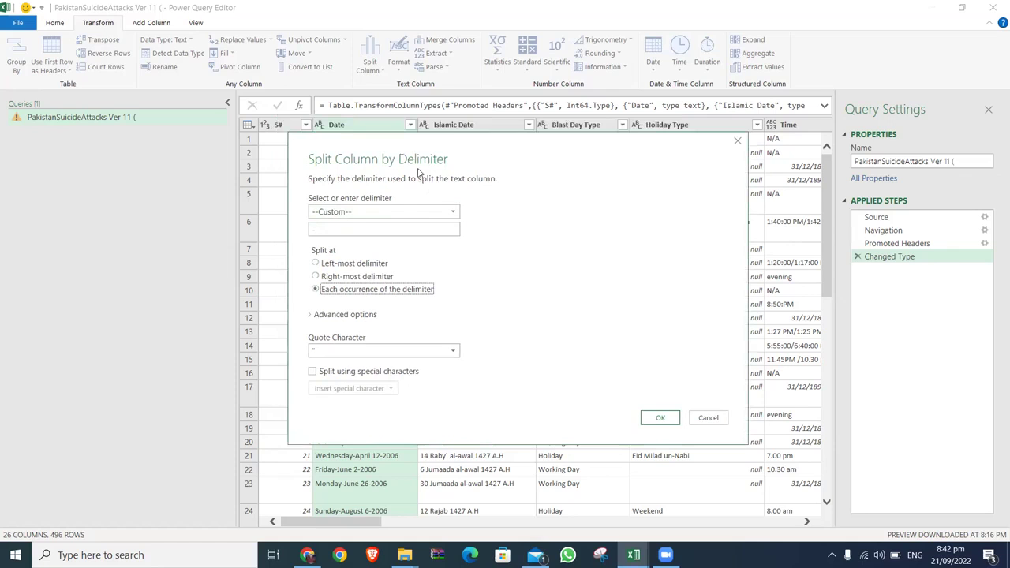
{"action": "left_click_drag", "start_coordinate": [420, 172], "coordinate": [329, 117]}
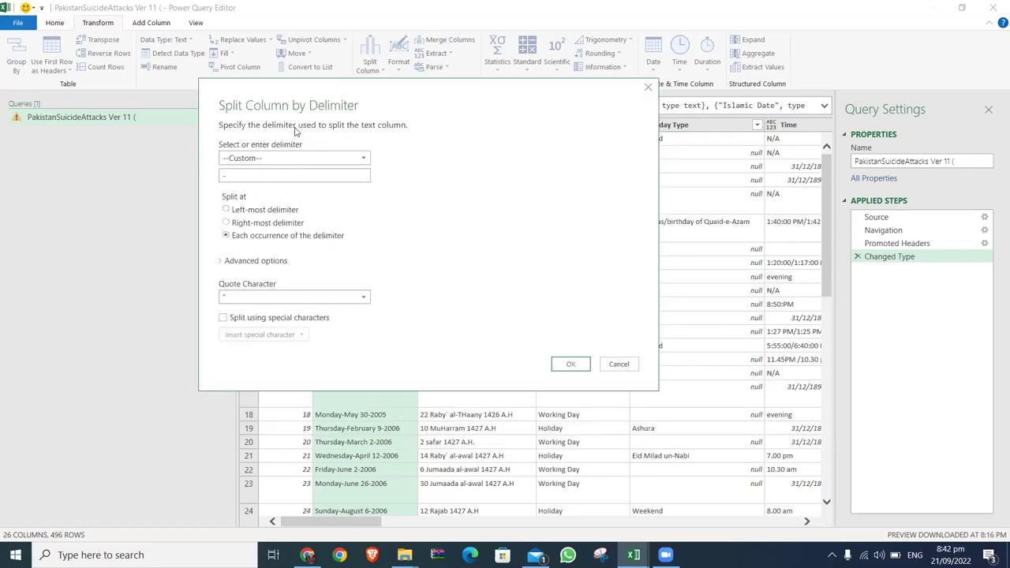
{"action": "left_click", "coordinate": [257, 225]}
{"action": "left_click", "coordinate": [258, 212]}
{"action": "left_click", "coordinate": [275, 238]}
{"action": "left_click", "coordinate": [573, 362]}
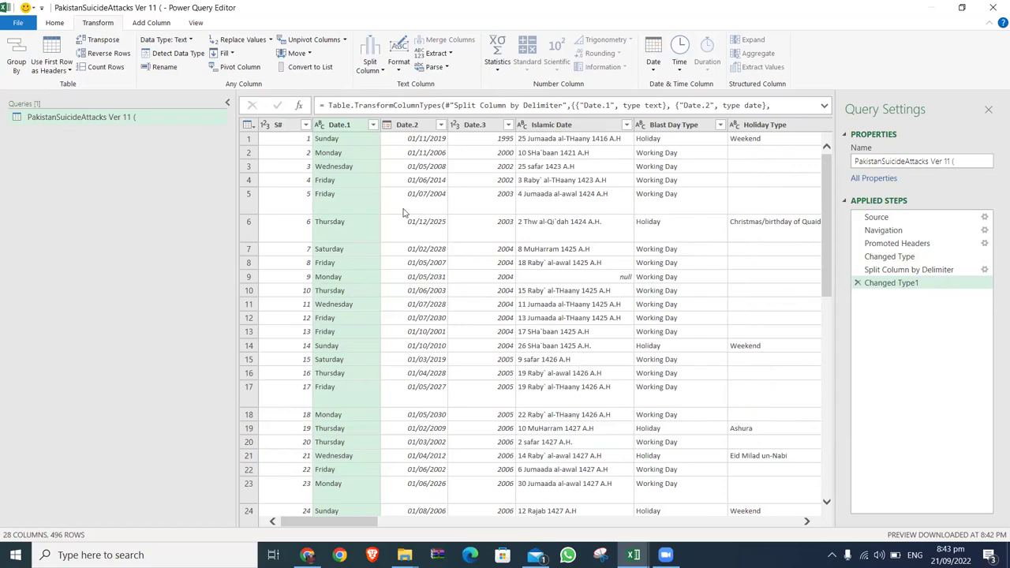
Filter the Date.1 column to only the Thursay and Thursday values
{"action": "left_click", "coordinate": [372, 124]}
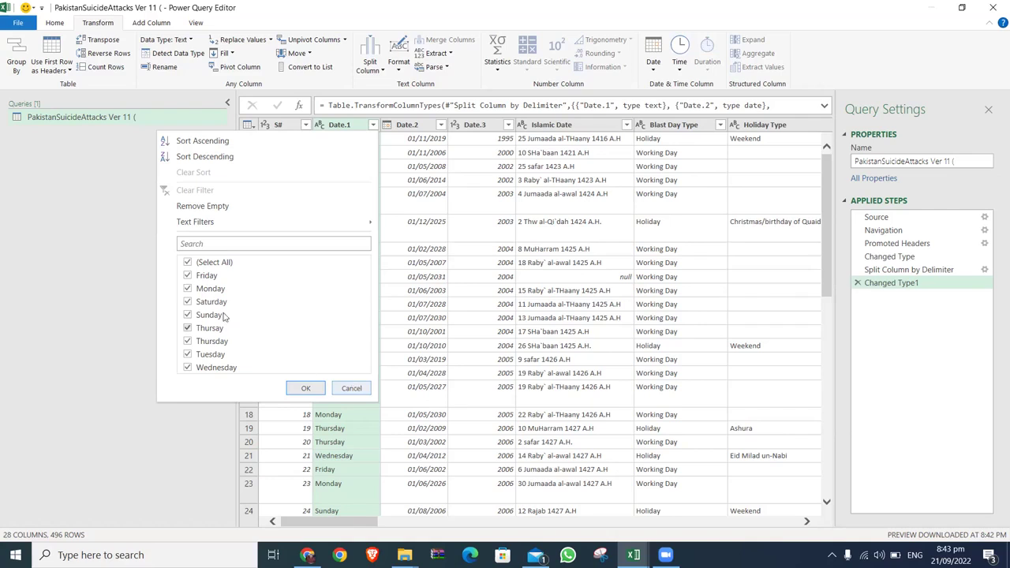
{"action": "left_click", "coordinate": [187, 264]}
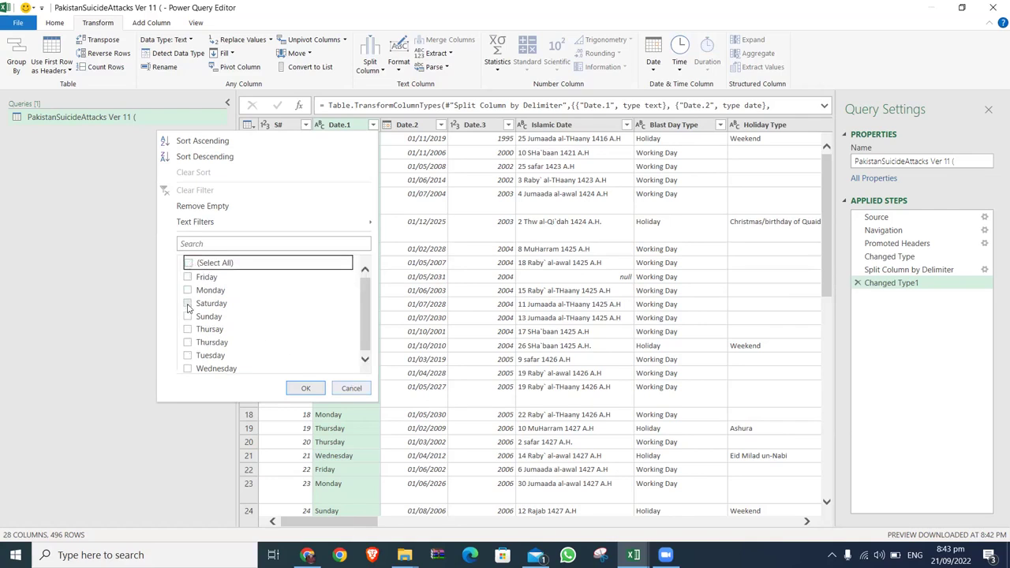
{"action": "left_click", "coordinate": [189, 330]}
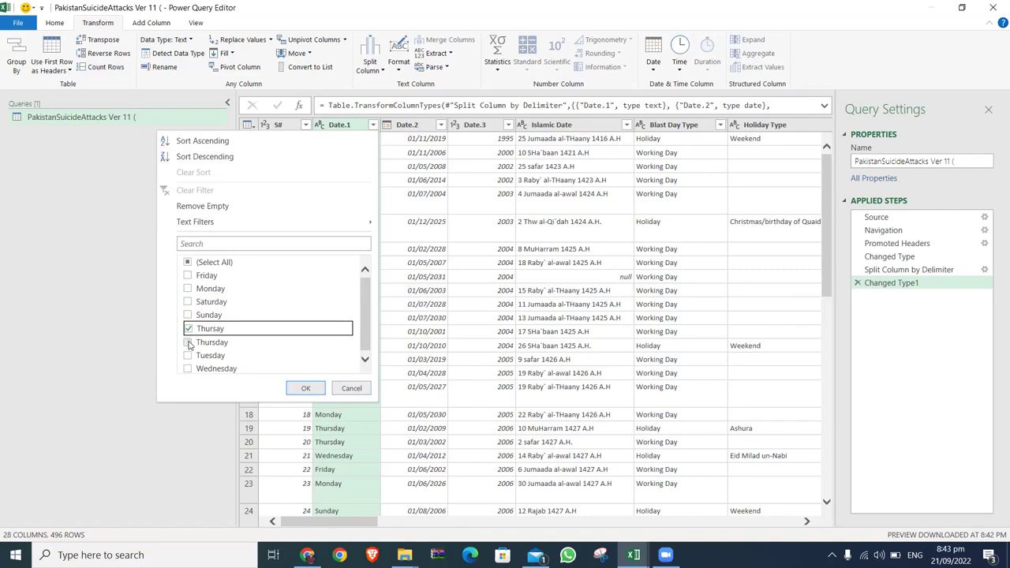
{"action": "left_click", "coordinate": [189, 342]}
{"action": "left_click", "coordinate": [305, 387]}
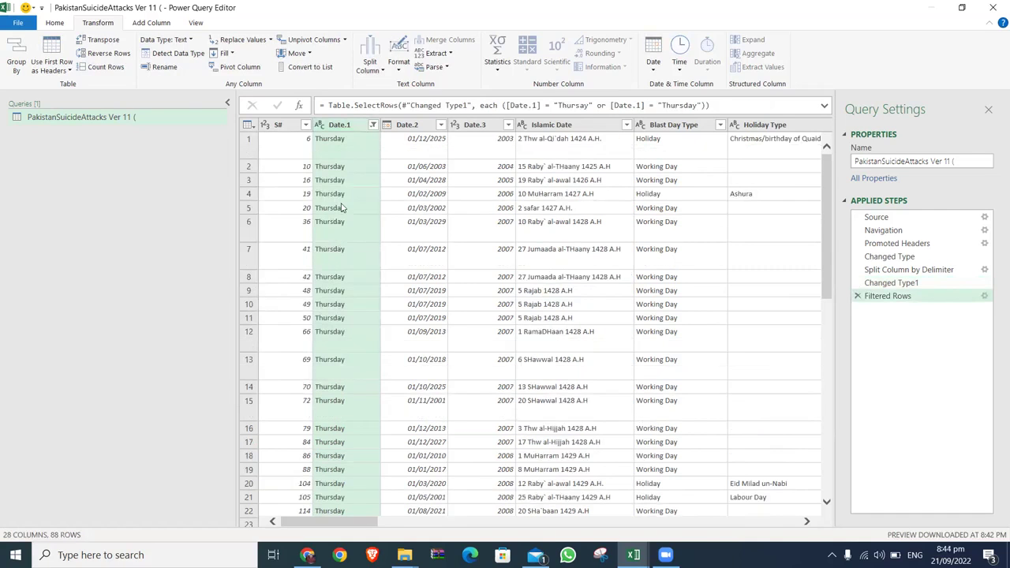
Copy the value Thursday from the first row of the Date.1 column
{"action": "left_click", "coordinate": [347, 148]}
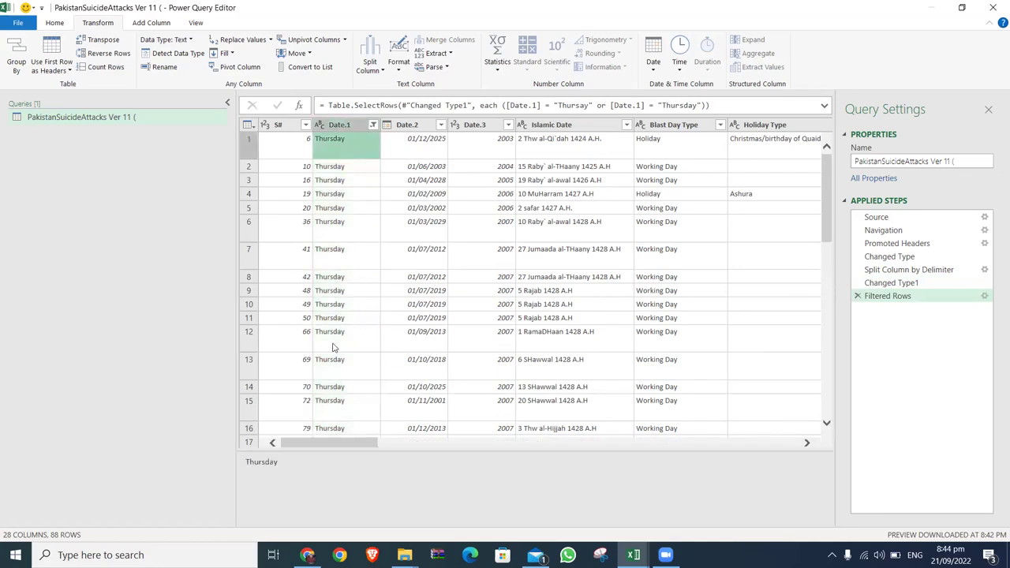
{"action": "right_click", "coordinate": [332, 151]}
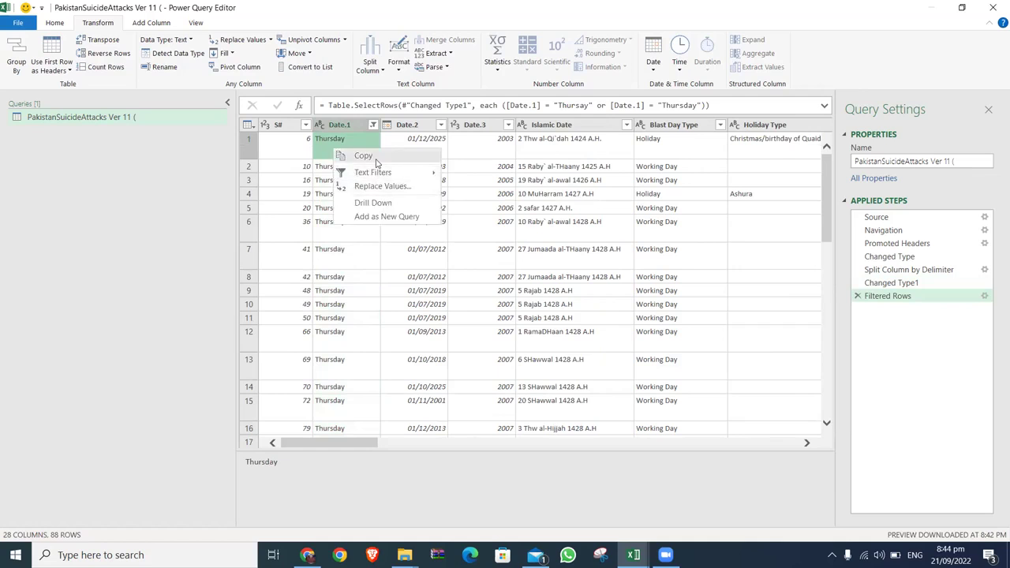
{"action": "left_click", "coordinate": [377, 162]}
Narrow the Date.1 filter to only the misspelled value Thursay
{"action": "left_click", "coordinate": [372, 125]}
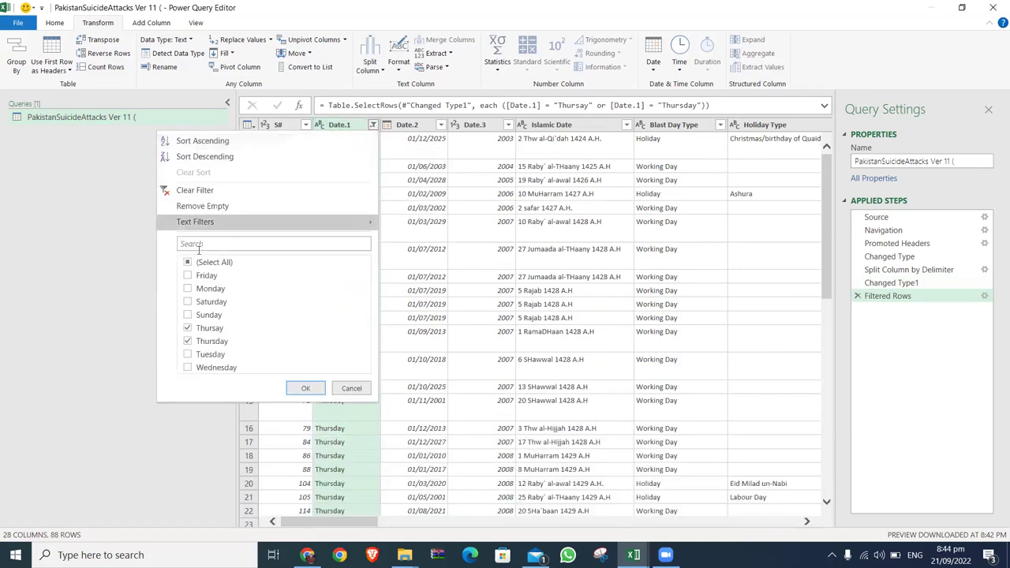
{"action": "left_click", "coordinate": [188, 342]}
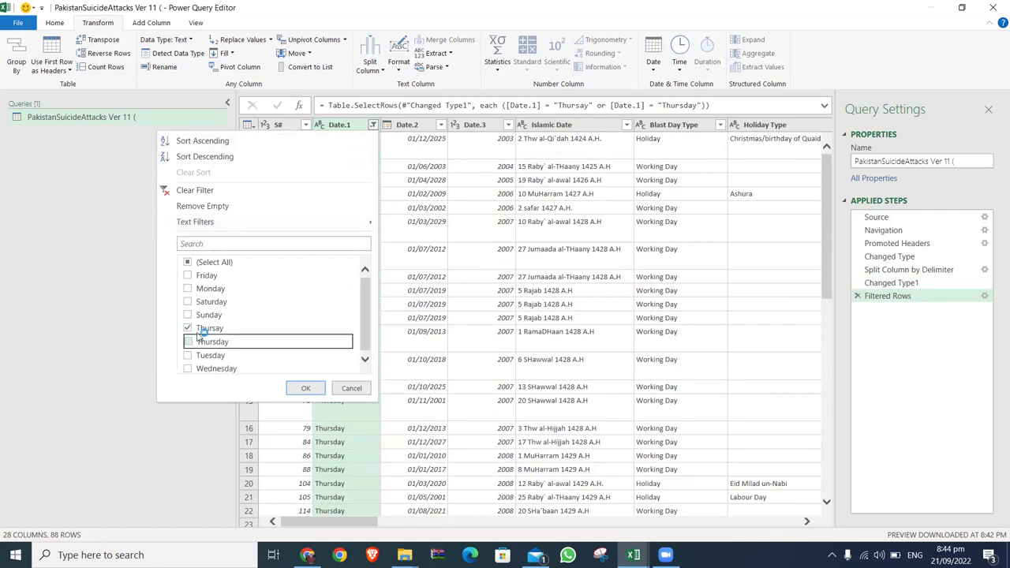
{"action": "left_click", "coordinate": [305, 389]}
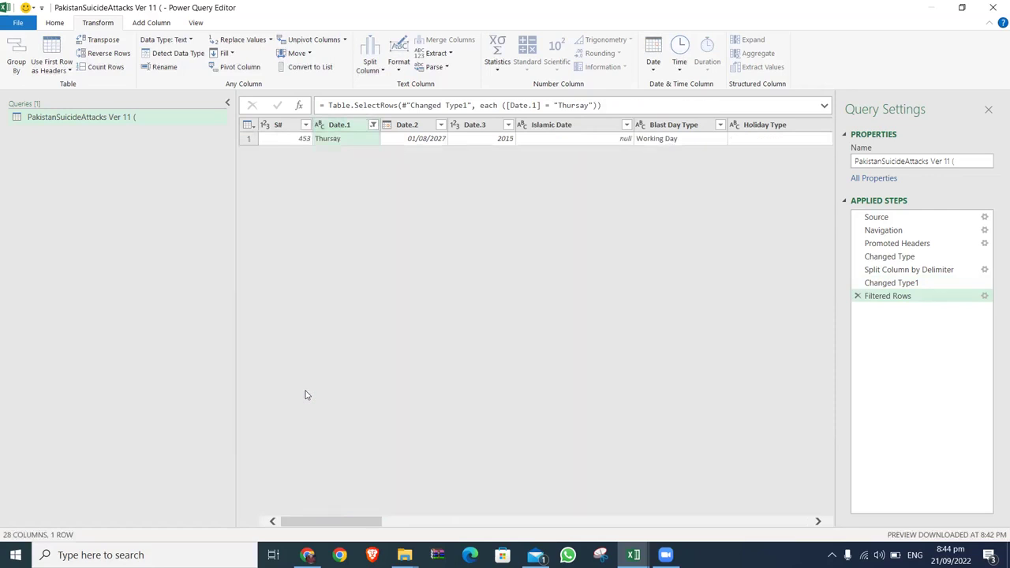
Replace the value Thursay with Thursday in the Date.1 column
{"action": "right_click", "coordinate": [343, 145]}
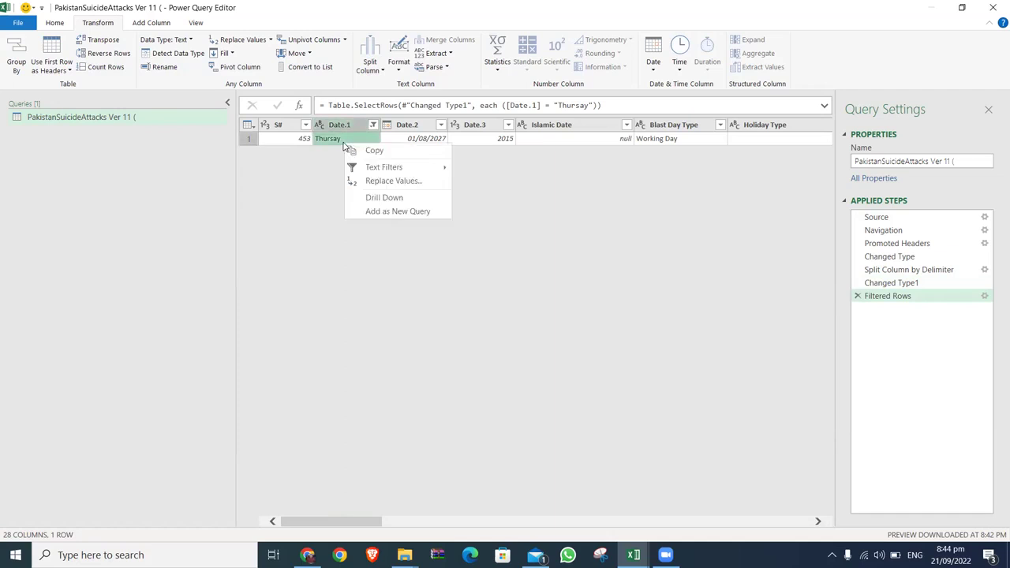
{"action": "left_click", "coordinate": [396, 182]}
{"action": "left_click", "coordinate": [323, 280]}
{"action": "type", "text": "Thursday"}
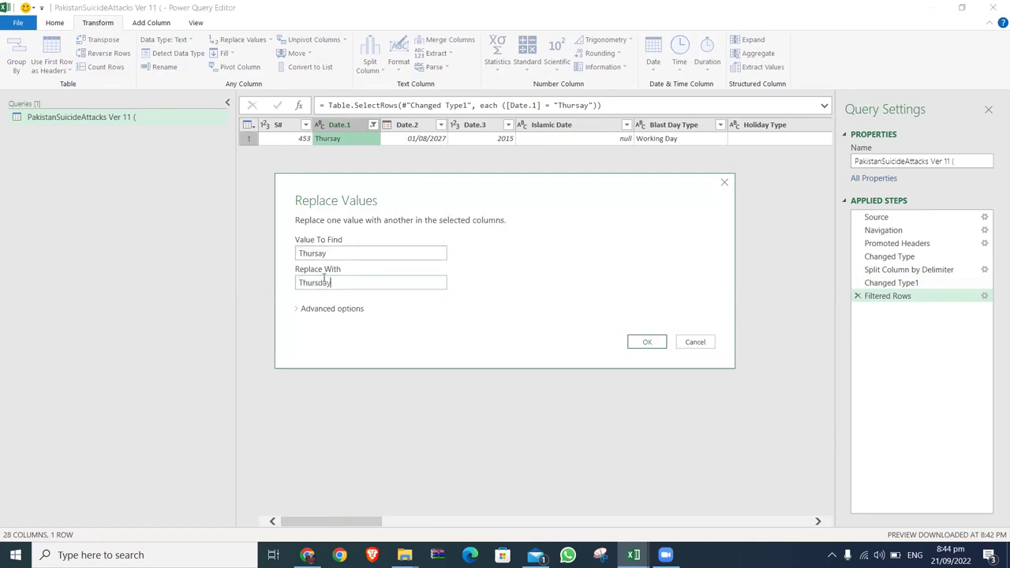
{"action": "left_click", "coordinate": [647, 341]}
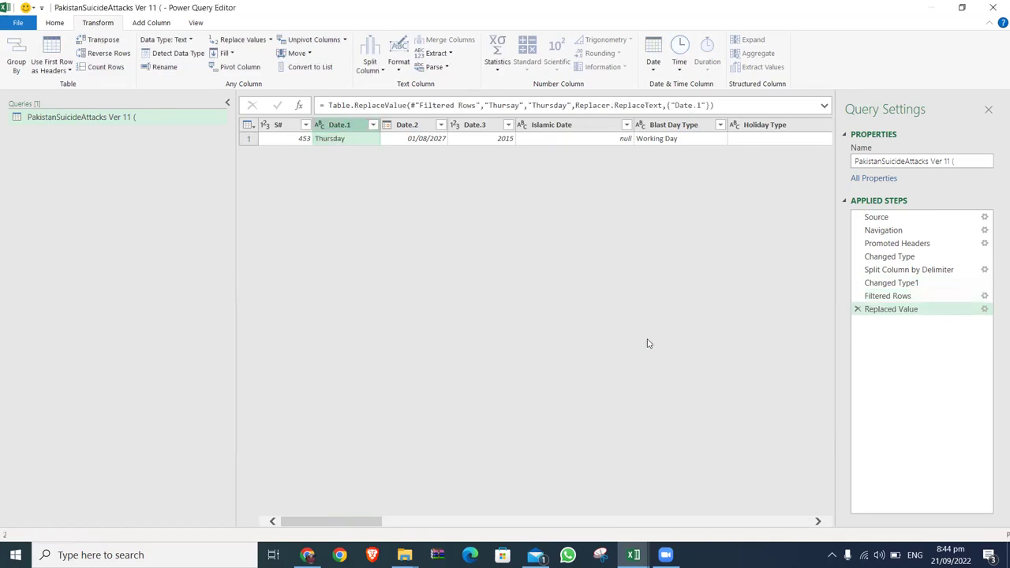
Delete the Filtered Rows step from the query's applied steps
{"action": "left_click", "coordinate": [890, 298]}
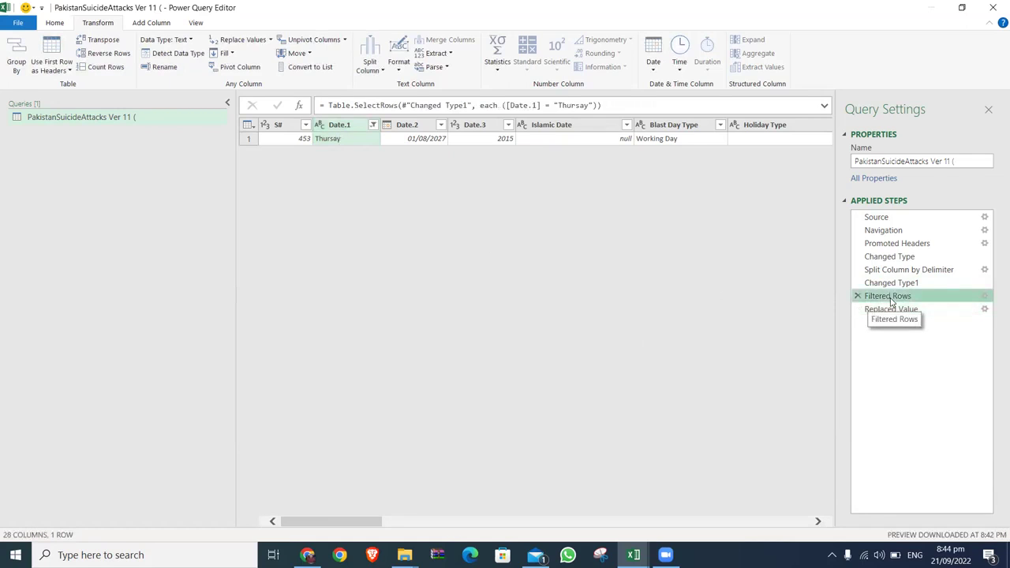
{"action": "left_click", "coordinate": [857, 296]}
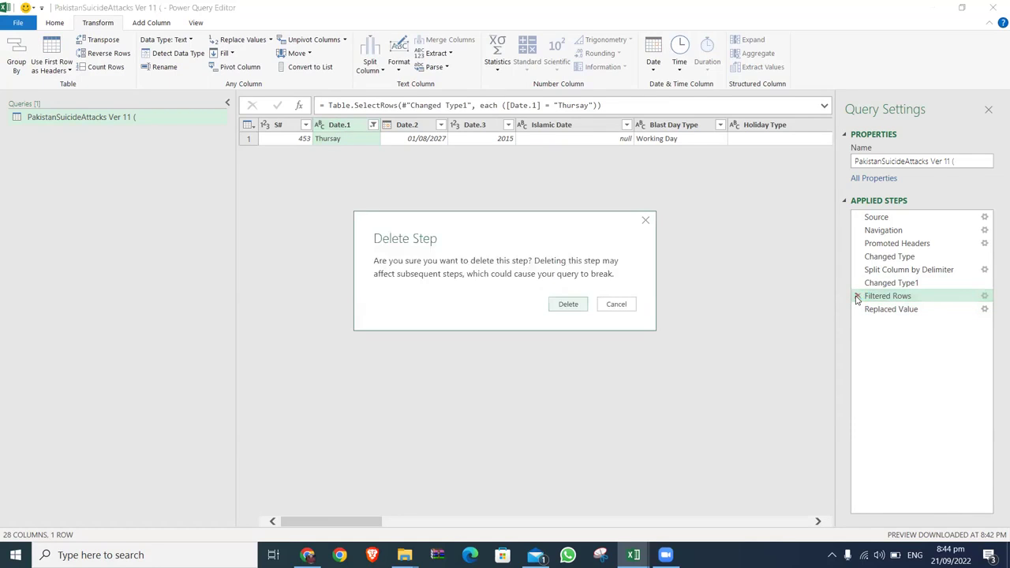
{"action": "left_click", "coordinate": [574, 304]}
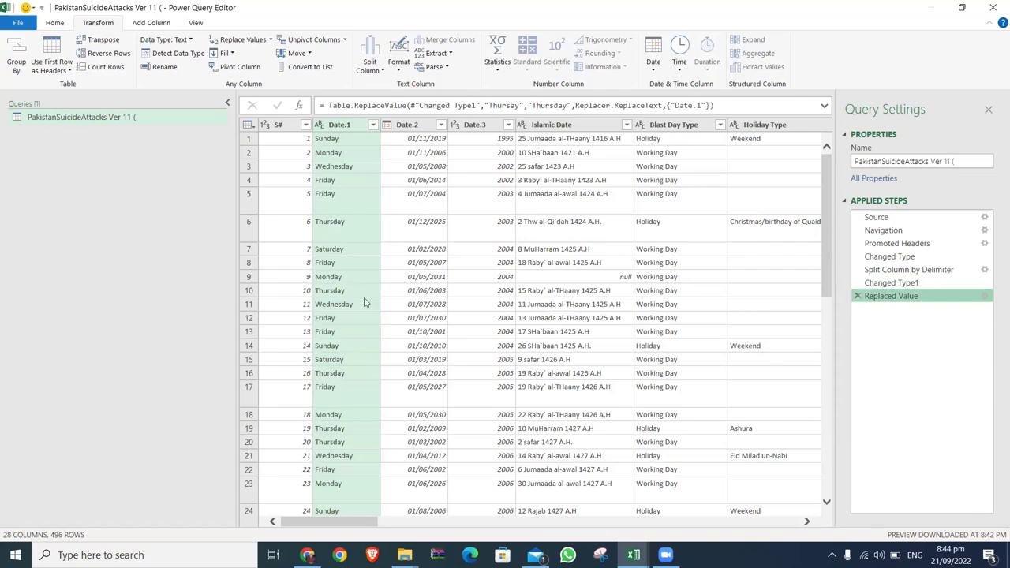
Check the distinct values of the Date.1 and Date.2 columns in their filter lists without applying a filter
{"action": "left_click", "coordinate": [373, 125]}
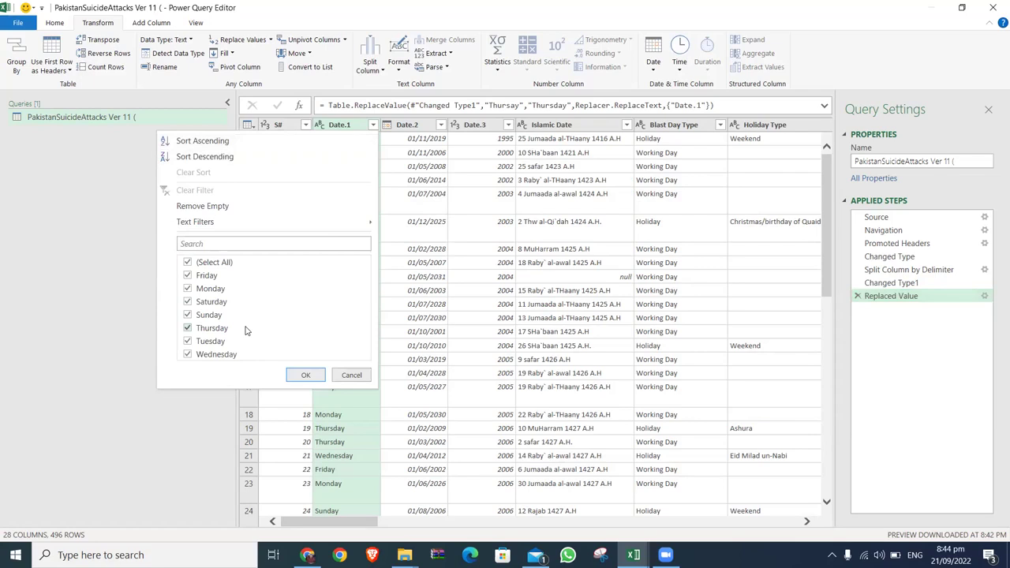
{"action": "left_click", "coordinate": [359, 377]}
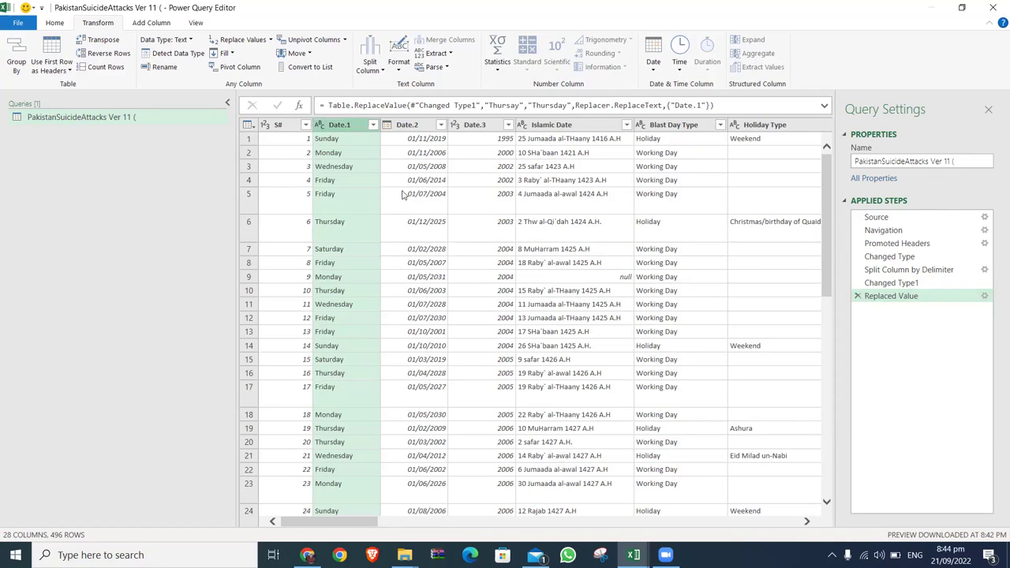
{"action": "left_click", "coordinate": [441, 124]}
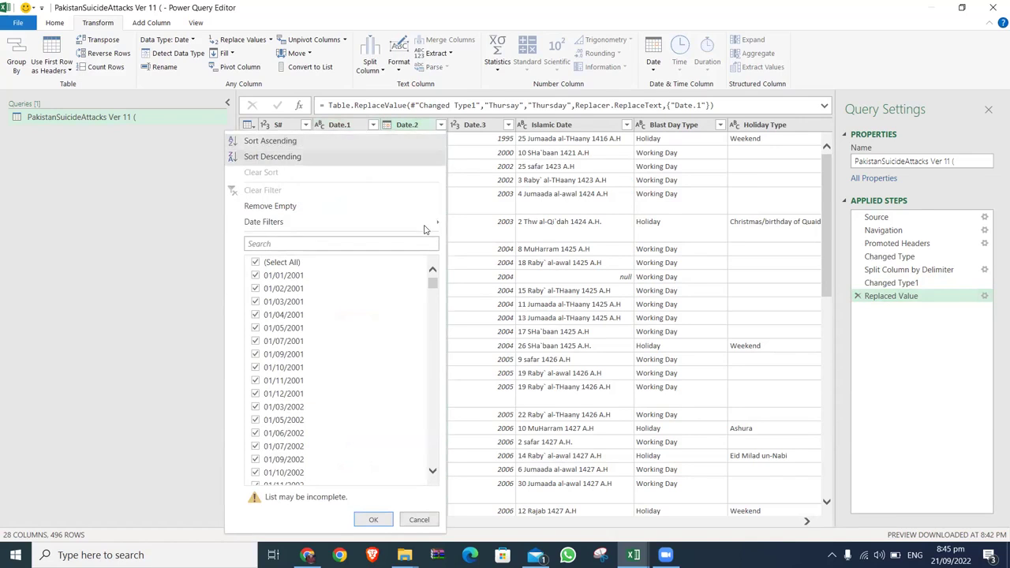
{"action": "left_click", "coordinate": [420, 519]}
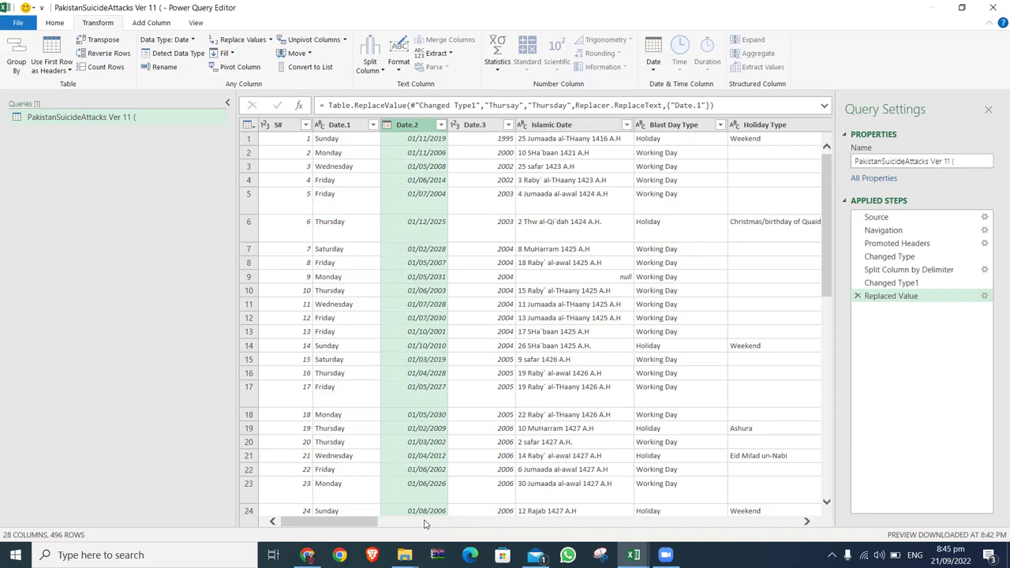
Close the query editor and load the transformed query into the workbook
{"action": "left_click", "coordinate": [54, 22]}
{"action": "left_click", "coordinate": [27, 70]}
{"action": "left_click", "coordinate": [41, 84]}
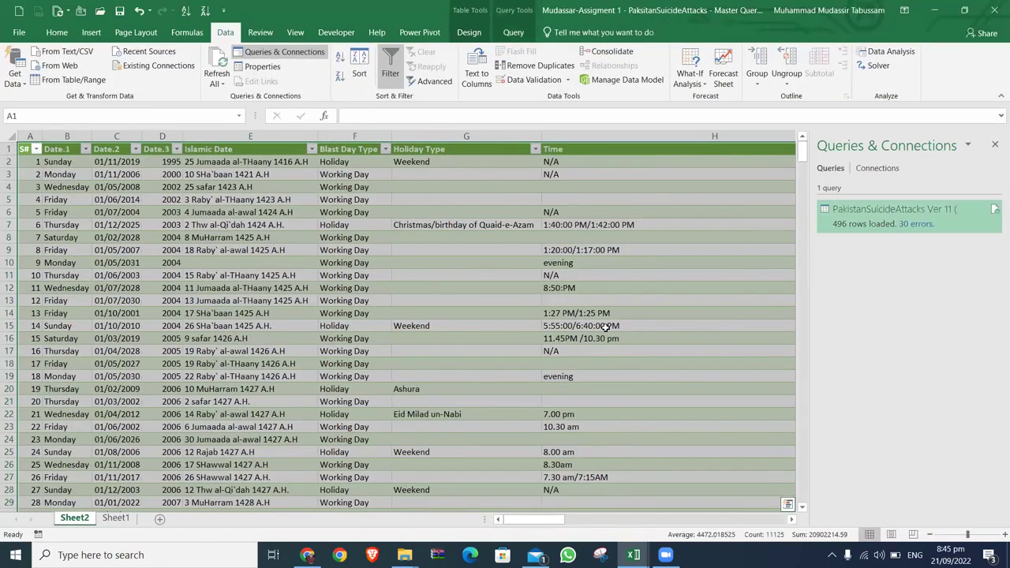
Check the distinct values of the Date.1, Date.2 and Date.3 columns in the loaded table's filter lists without applying a filter
{"action": "key", "text": "Right"}
{"action": "key", "text": "alt+Down"}
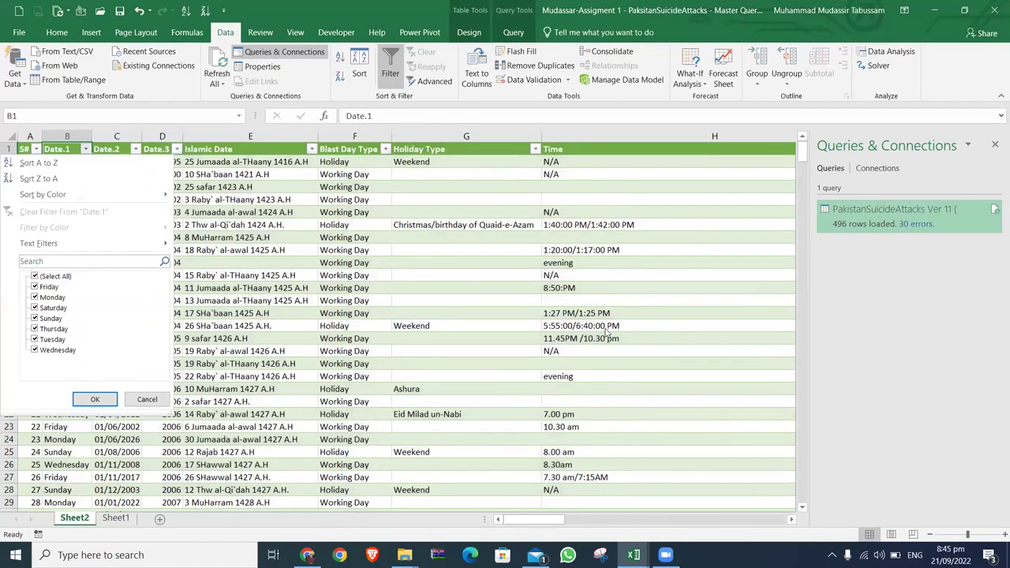
{"action": "key", "text": "Escape"}
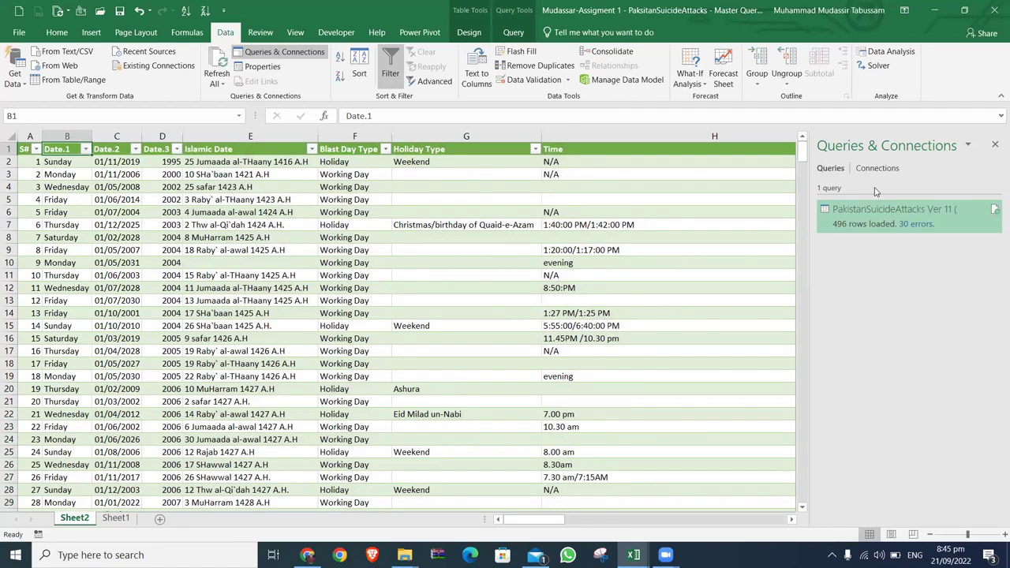
{"action": "left_click", "coordinate": [136, 149]}
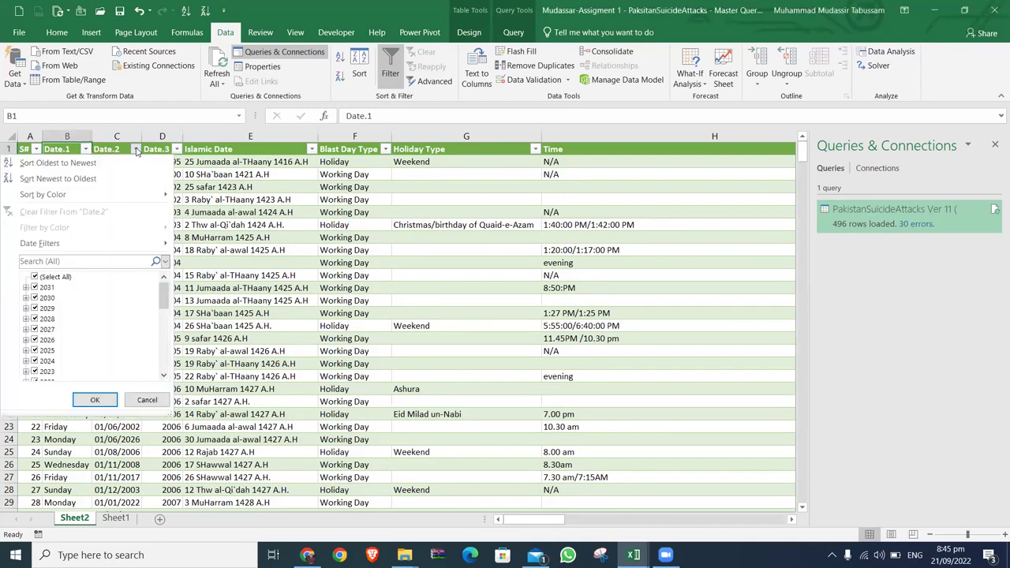
{"action": "left_click", "coordinate": [137, 149]}
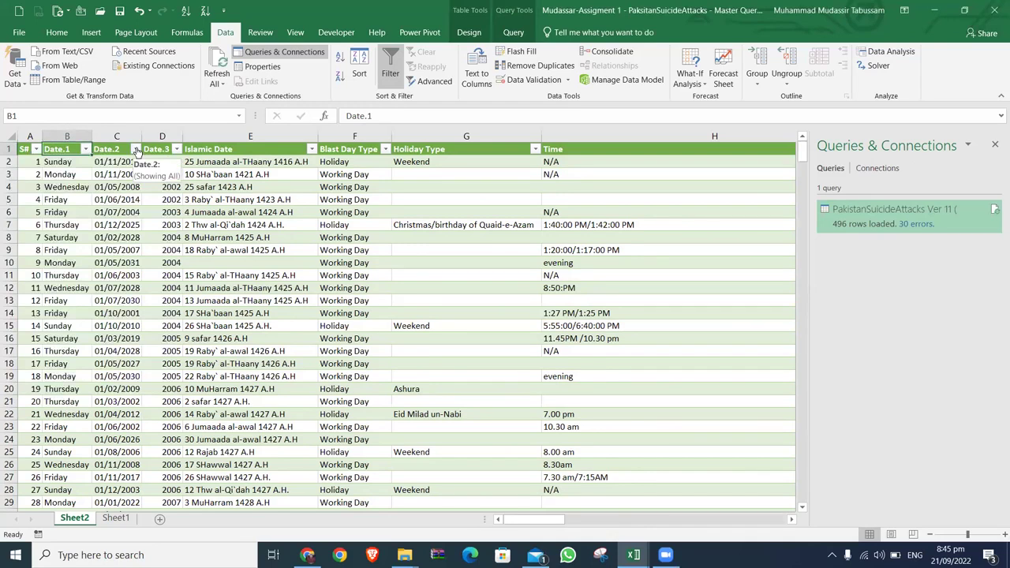
{"action": "left_click", "coordinate": [176, 149]}
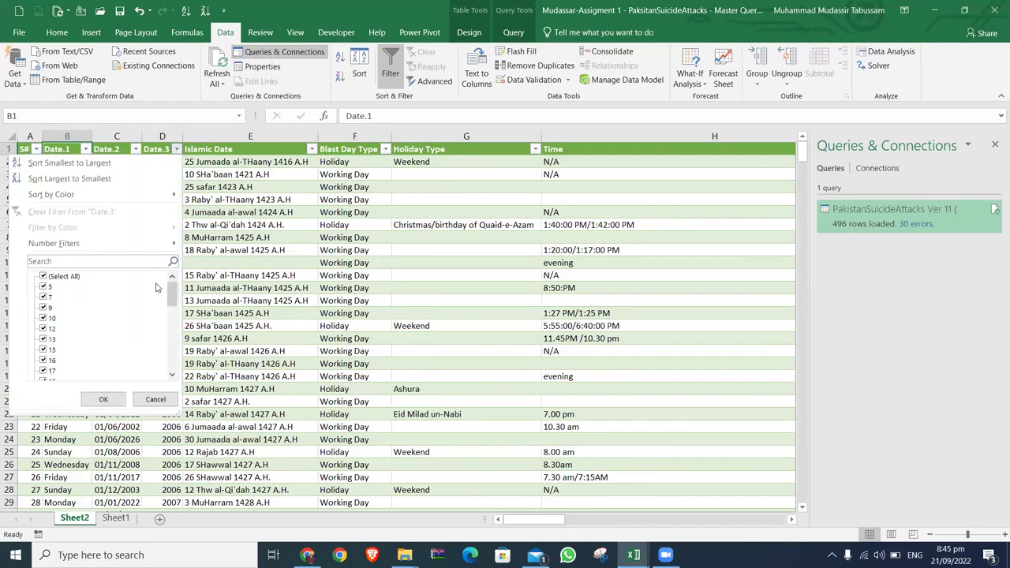
{"action": "left_click", "coordinate": [156, 399]}
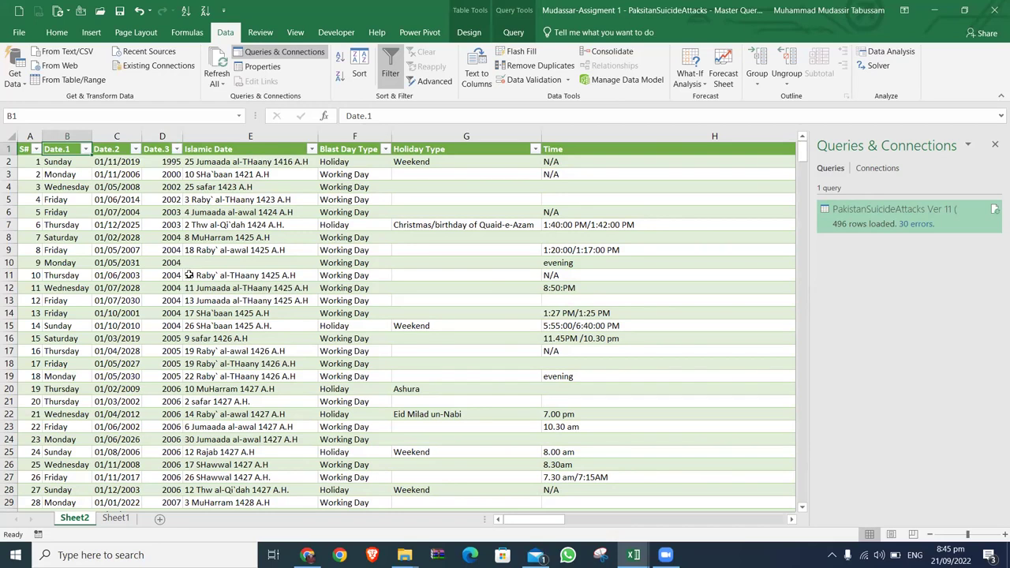
Reopen the PakistanSuicideAttacks query in the query editor
{"action": "double_click", "coordinate": [865, 220]}
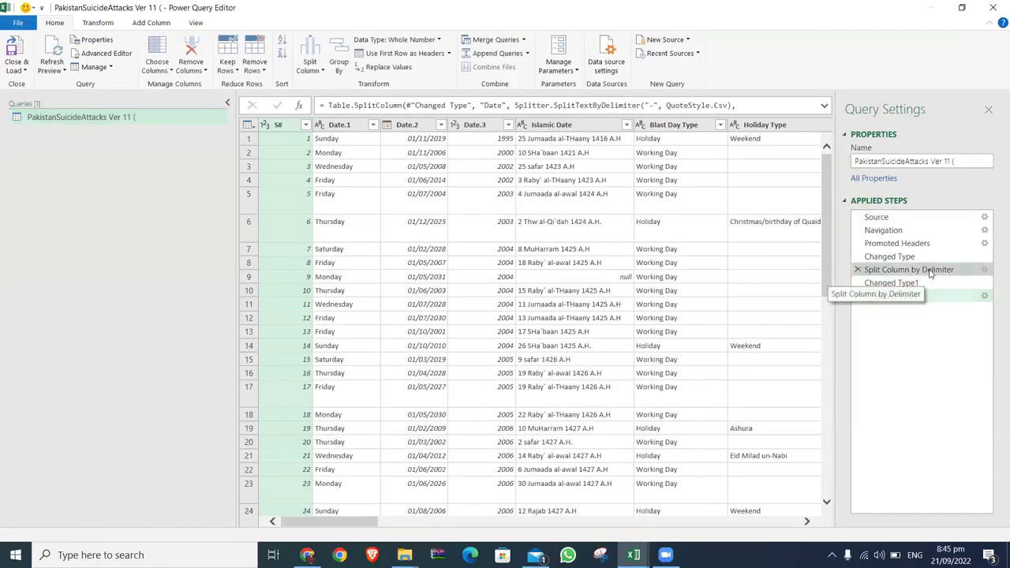
Change the existing Split Column by Delimiter step to split the Date column at the left-most delimiter
{"action": "left_click", "coordinate": [983, 270]}
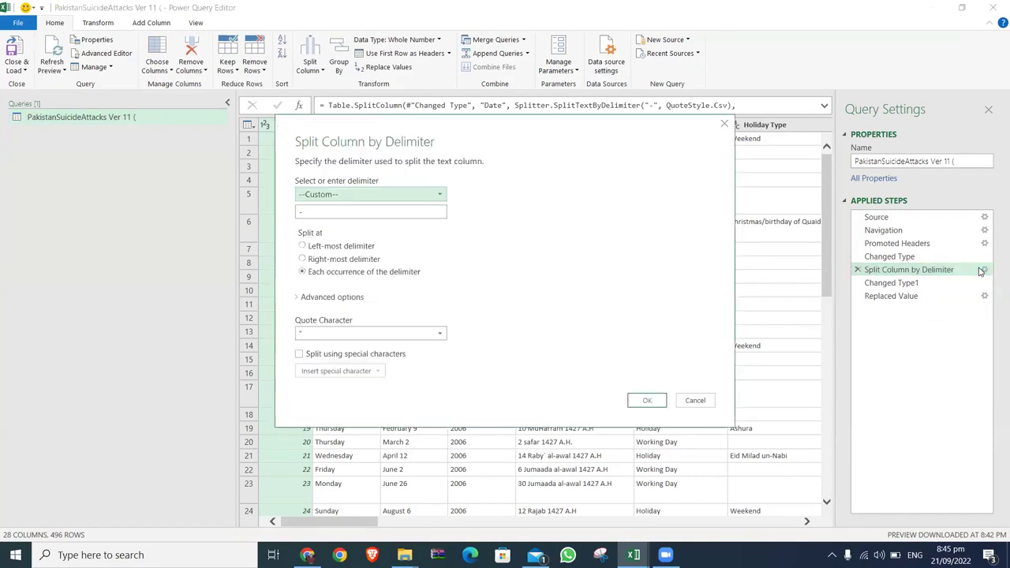
{"action": "left_click", "coordinate": [352, 247]}
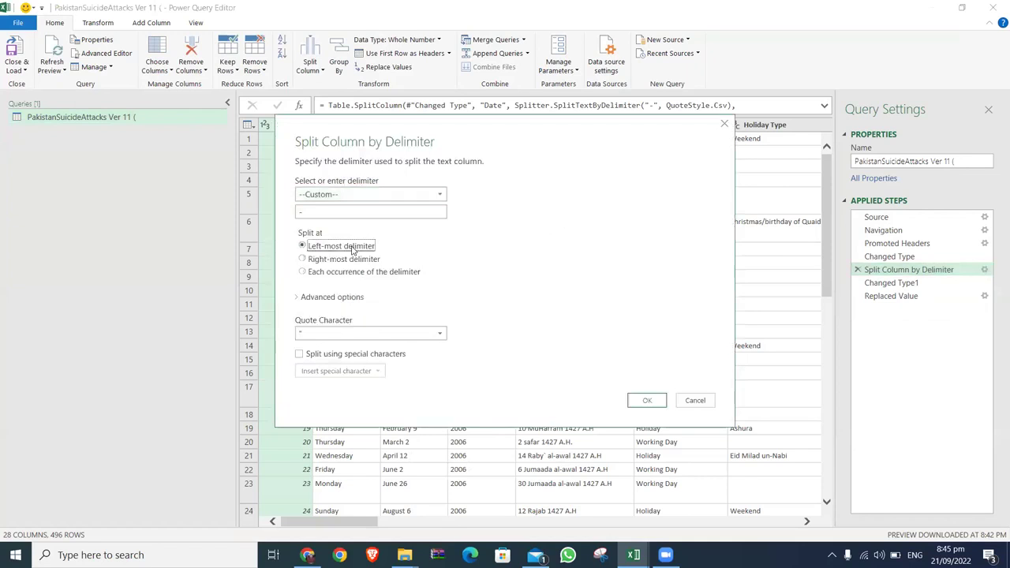
{"action": "left_click", "coordinate": [647, 403]}
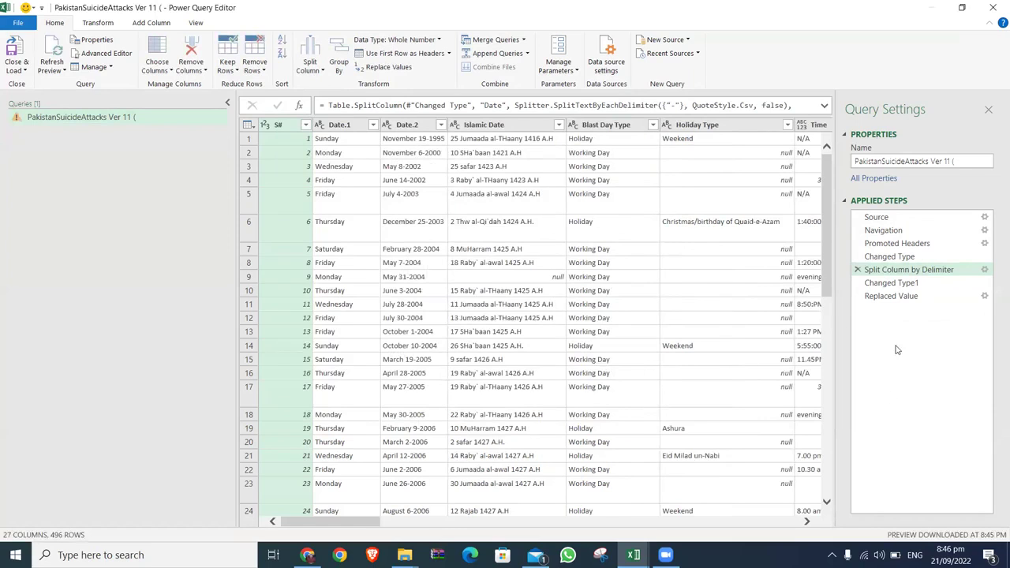
{"action": "left_click", "coordinate": [985, 271]}
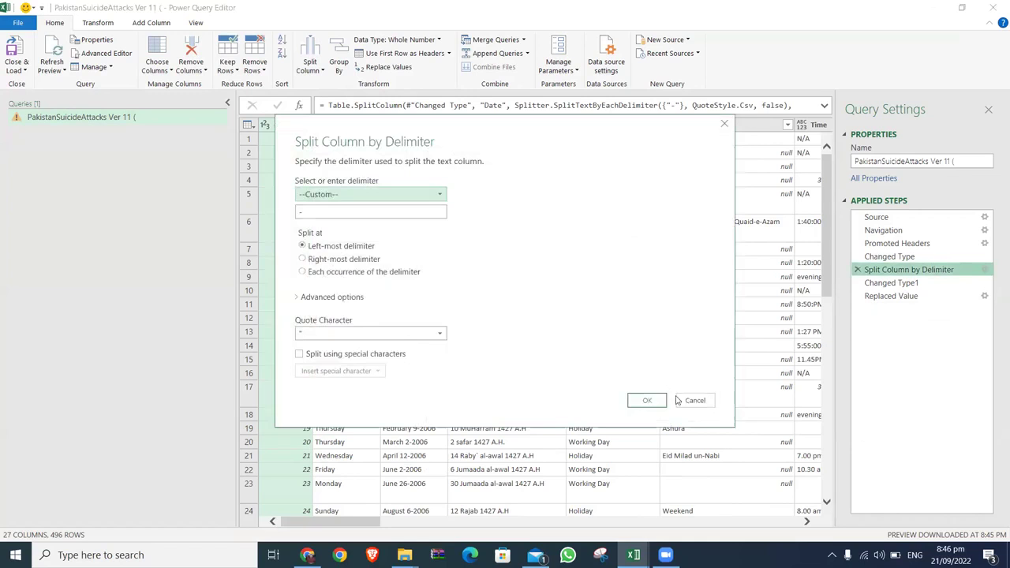
{"action": "left_click", "coordinate": [691, 400]}
Delete the Replaced Value, Changed Type1 and Split Column by Delimiter steps from the query's applied steps
{"action": "left_click", "coordinate": [890, 297]}
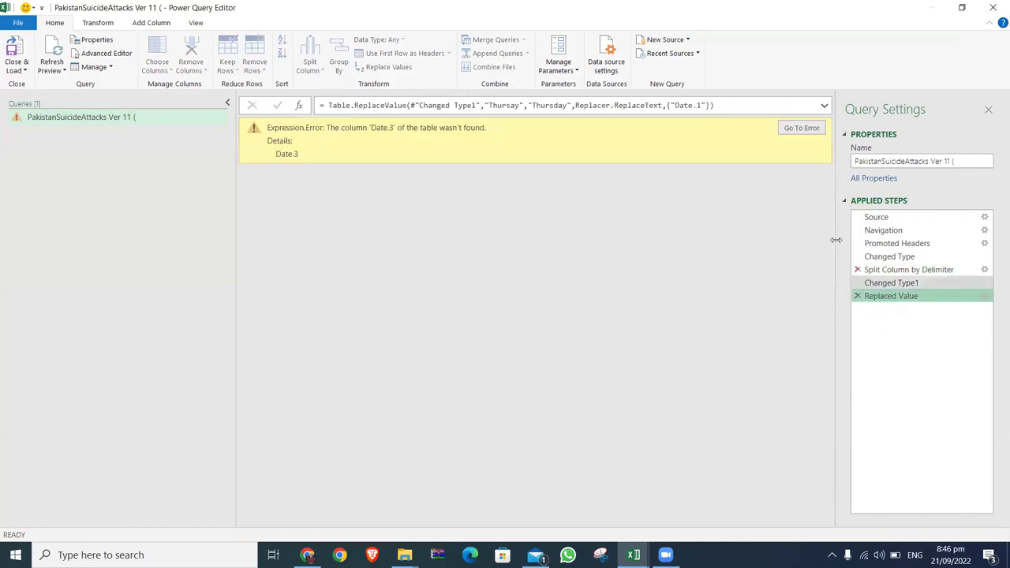
{"action": "left_click", "coordinate": [858, 296]}
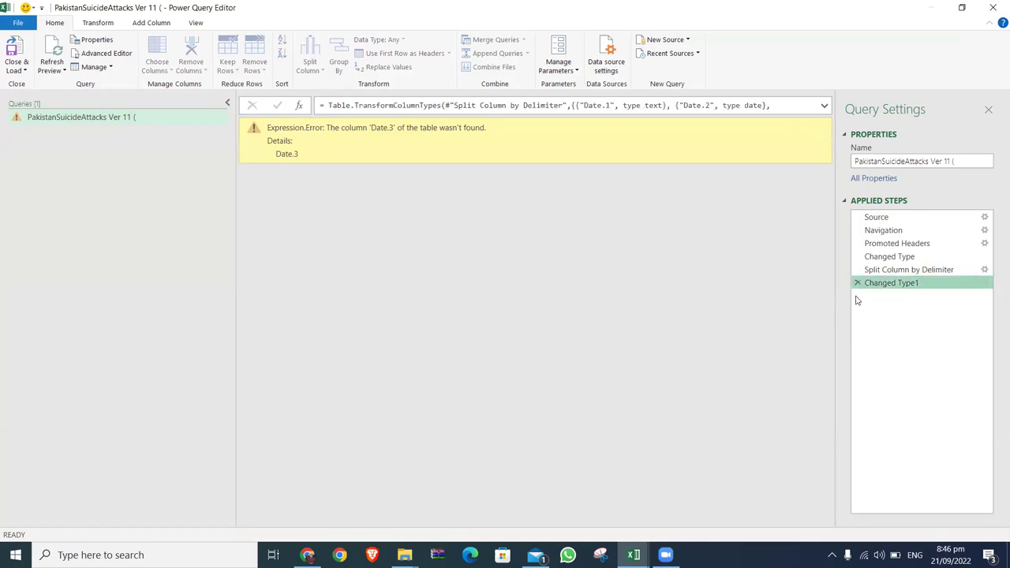
{"action": "left_click", "coordinate": [858, 282]}
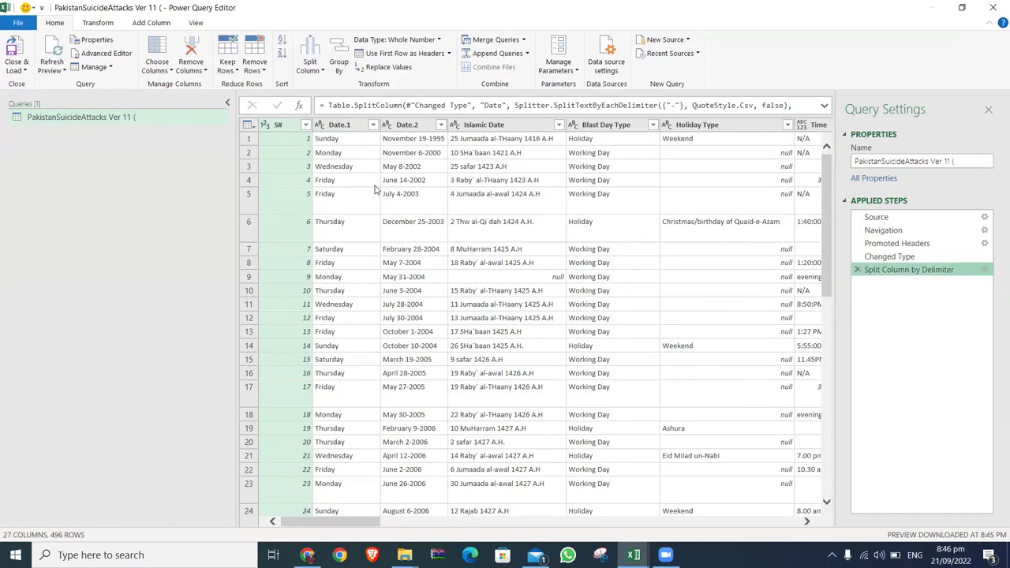
{"action": "left_click", "coordinate": [858, 269]}
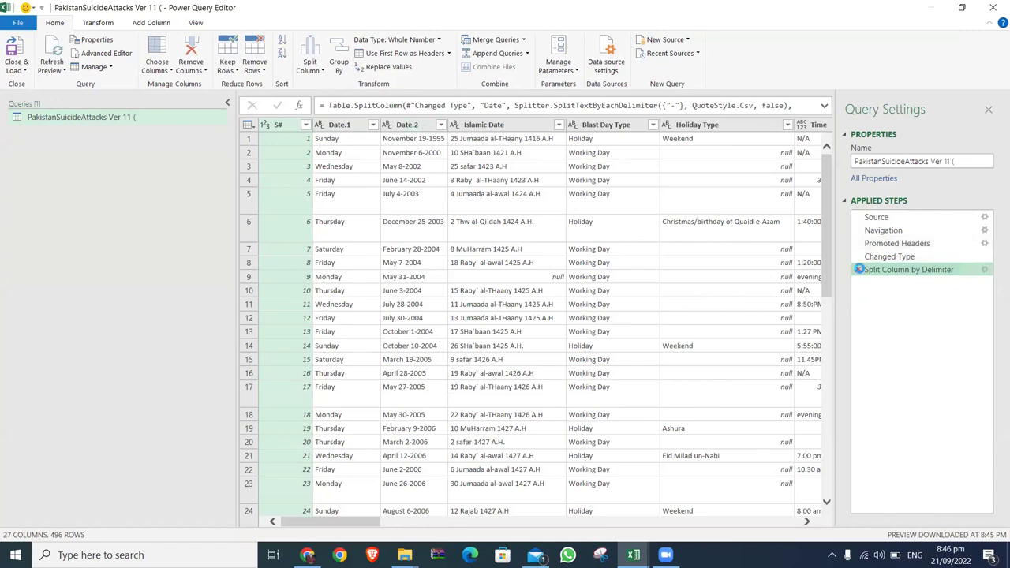
Split the Date column by the custom delimiter "-" at the left-most delimiter only, then load the query into the workbook
{"action": "left_click", "coordinate": [348, 126]}
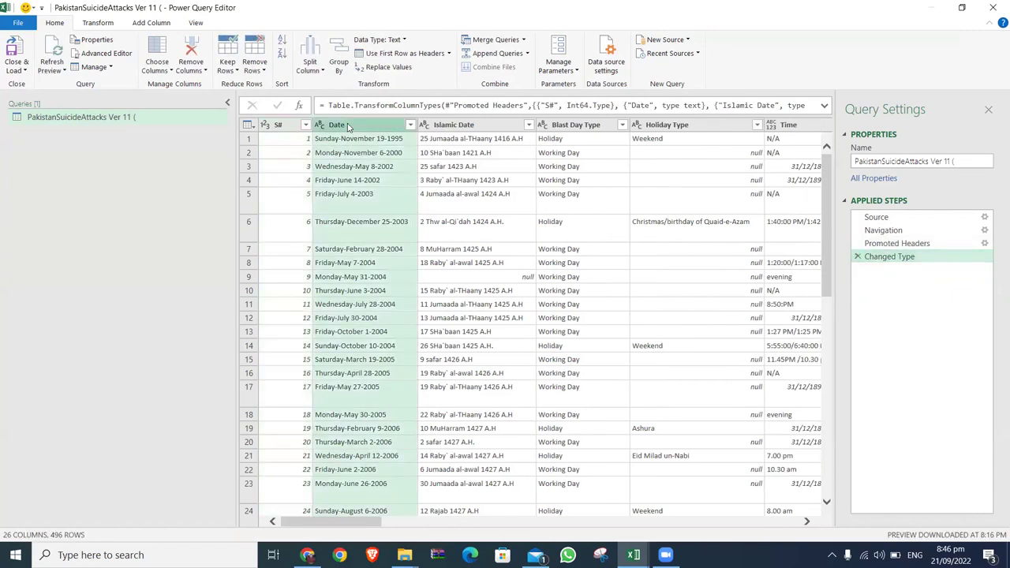
{"action": "left_click", "coordinate": [322, 69]}
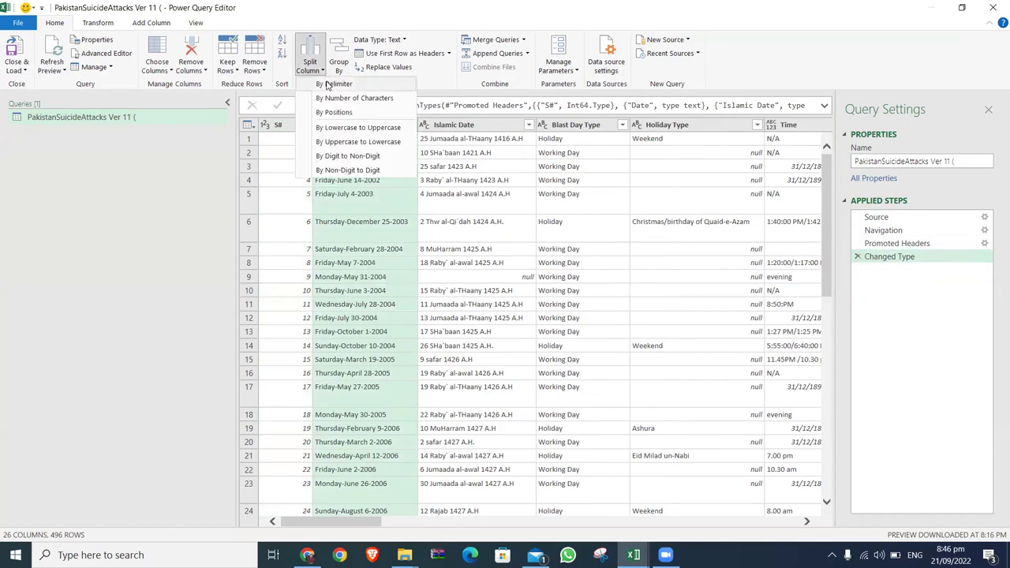
{"action": "left_click", "coordinate": [334, 83]}
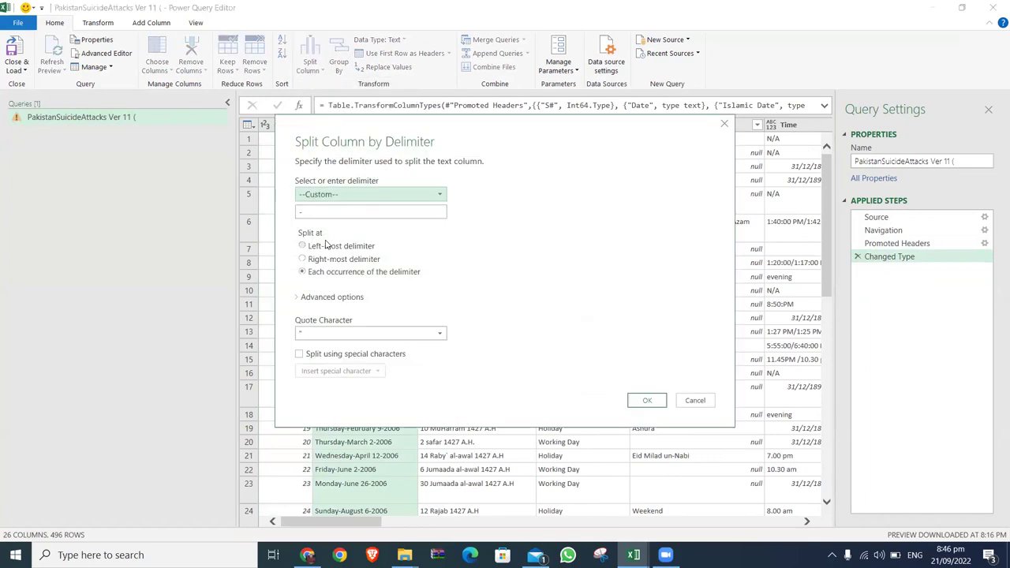
{"action": "left_click", "coordinate": [326, 246]}
{"action": "left_click", "coordinate": [647, 401]}
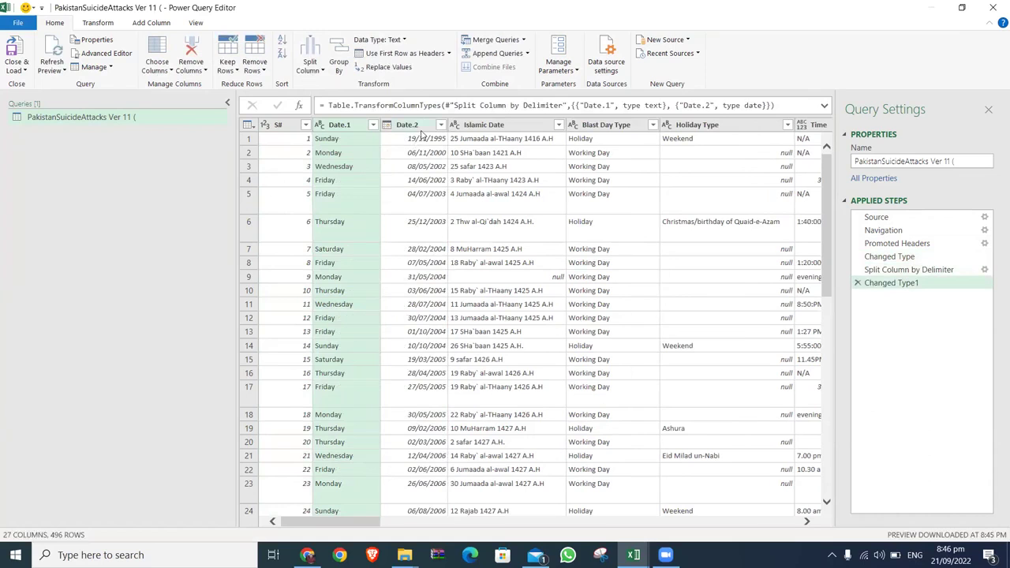
{"action": "left_click", "coordinate": [24, 76]}
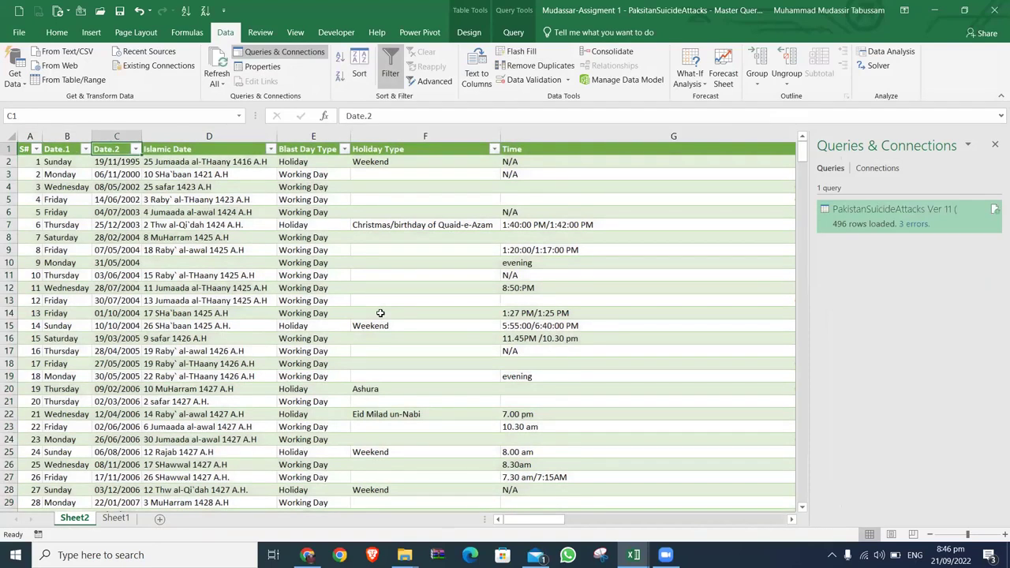
Examine the years in the Date.2 filter list and the dates under February 2017 without applying a filter
{"action": "key", "text": "alt+Down"}
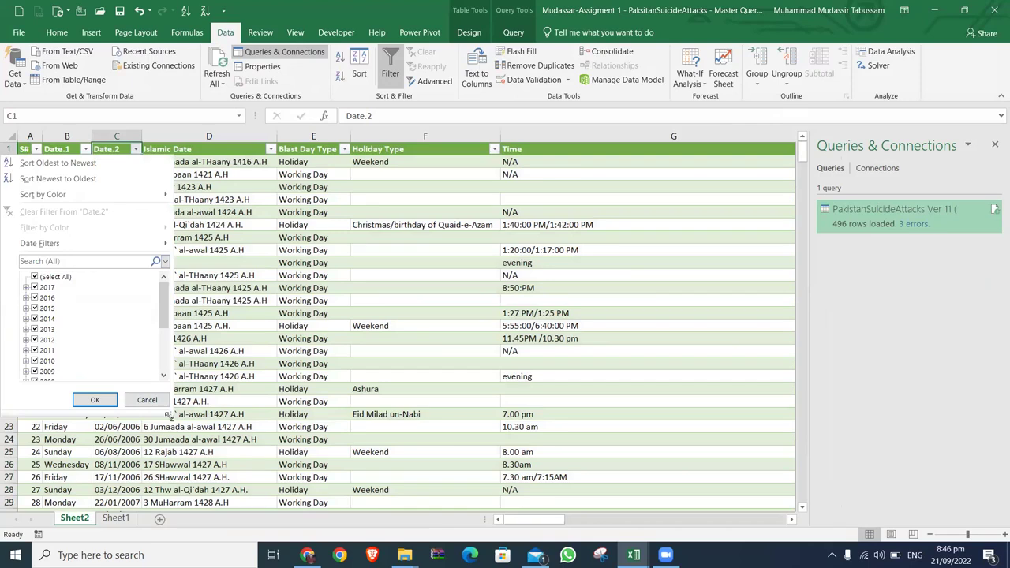
{"action": "left_click_drag", "start_coordinate": [168, 414], "coordinate": [538, 539]}
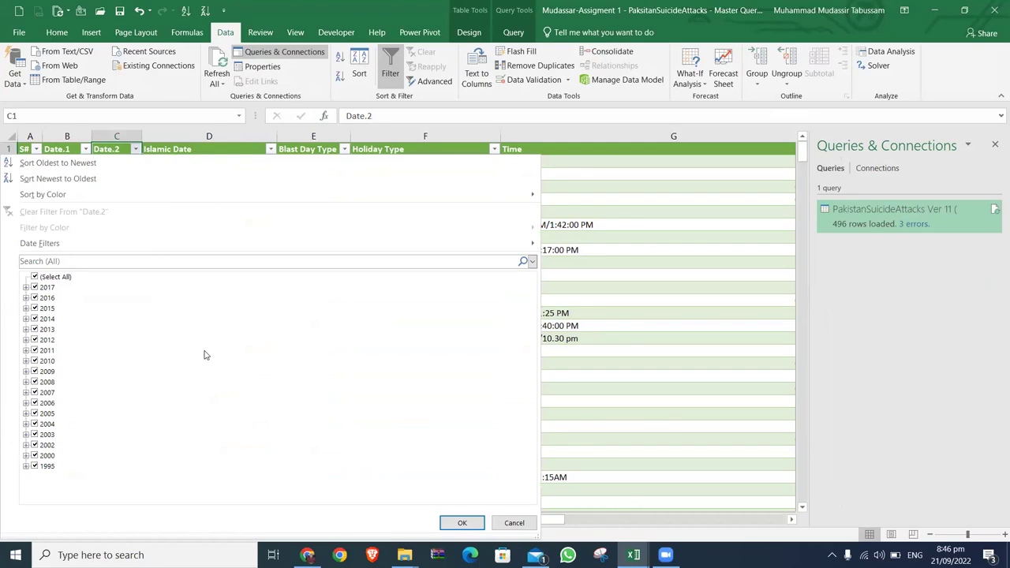
{"action": "left_click", "coordinate": [26, 287]}
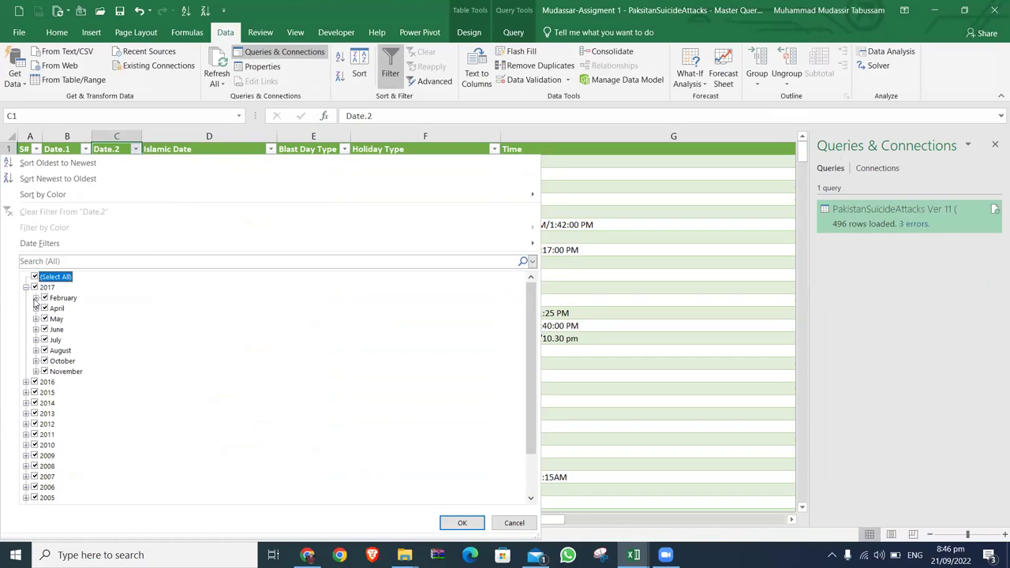
{"action": "left_click", "coordinate": [36, 298]}
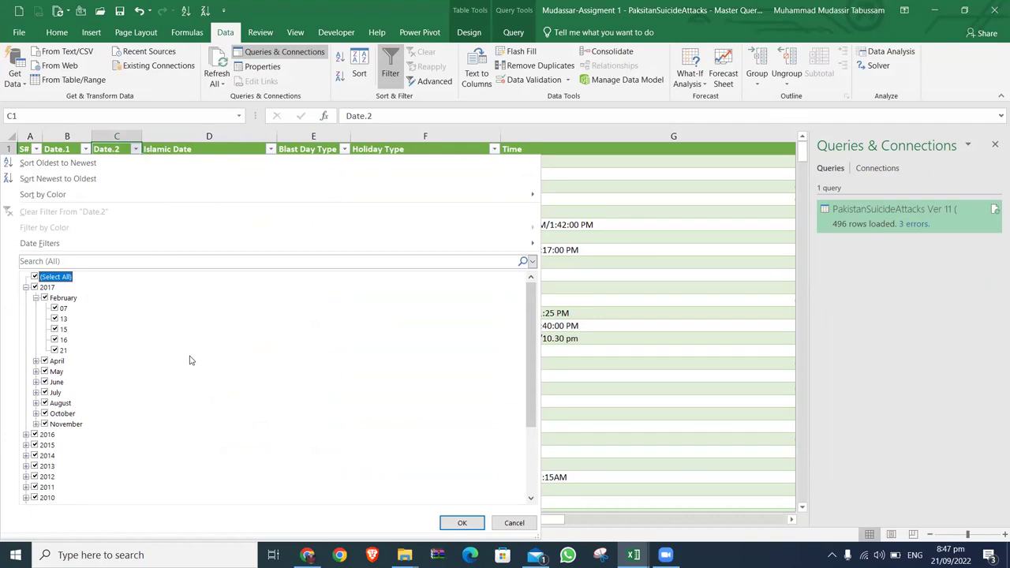
{"action": "left_click", "coordinate": [514, 523]}
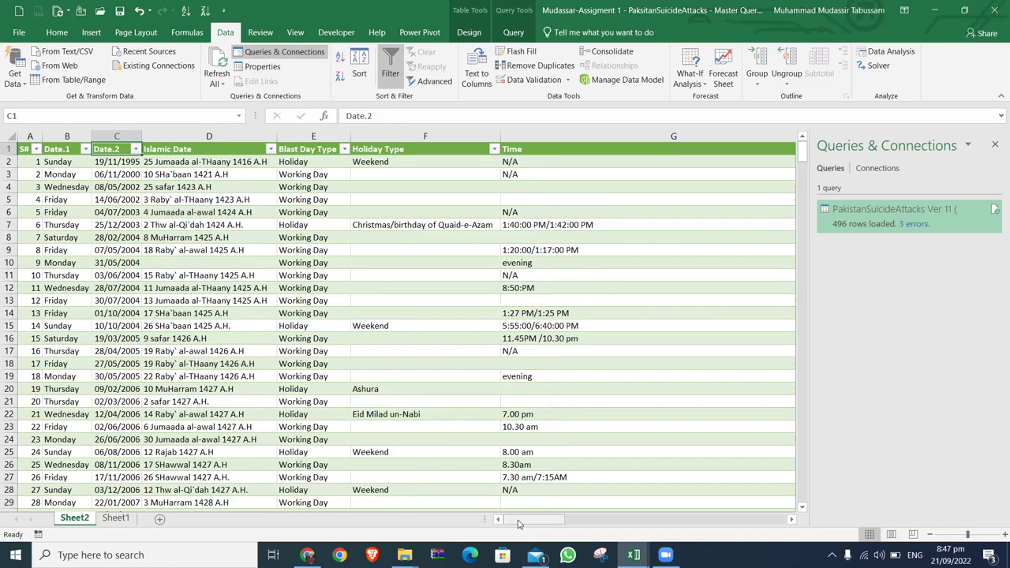
{"action": "left_click", "coordinate": [136, 149]}
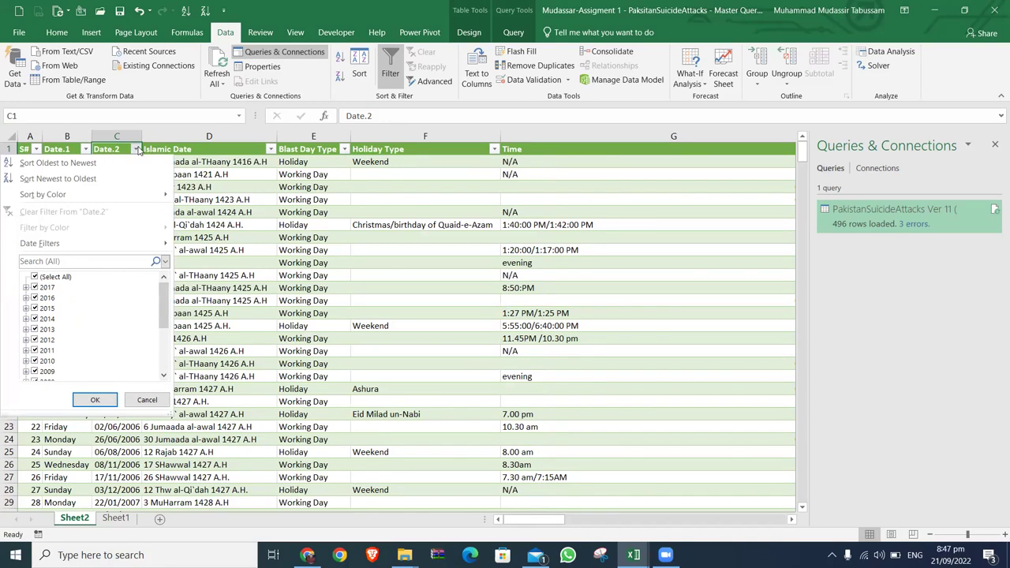
{"action": "left_click", "coordinate": [375, 195]}
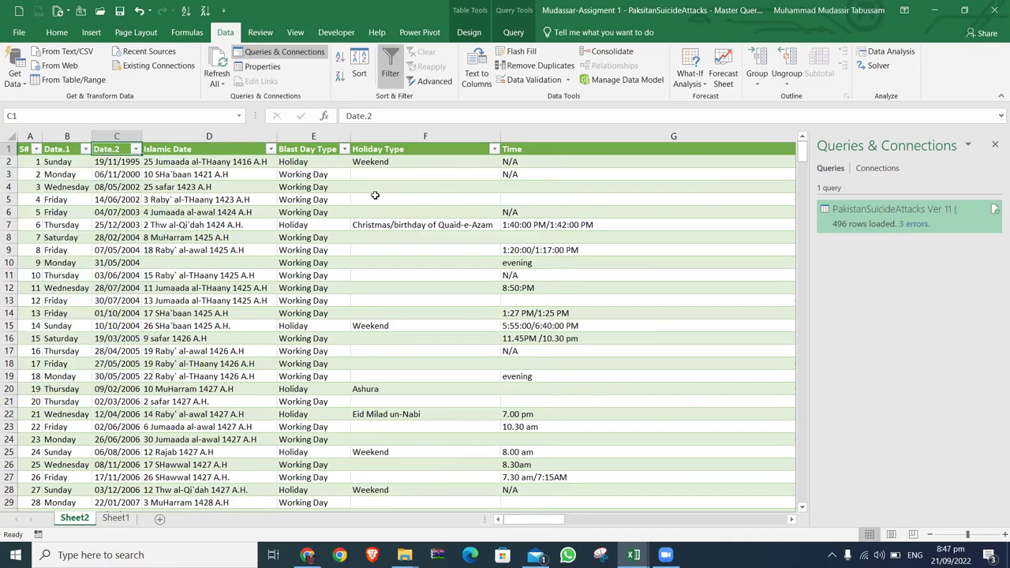